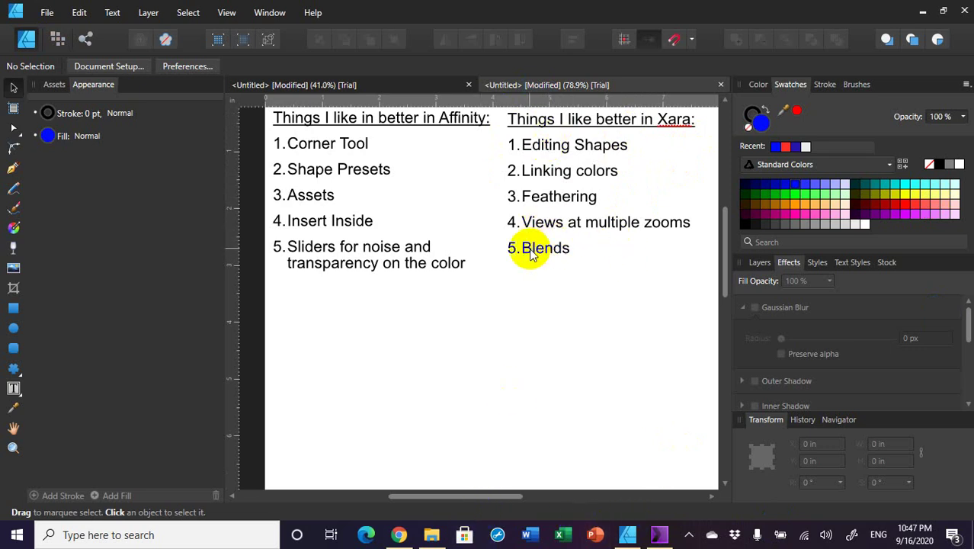
Bring Xara Designer to the front and select the orange square and the blue star
left_click(629, 537)
mouse_move(629, 537)
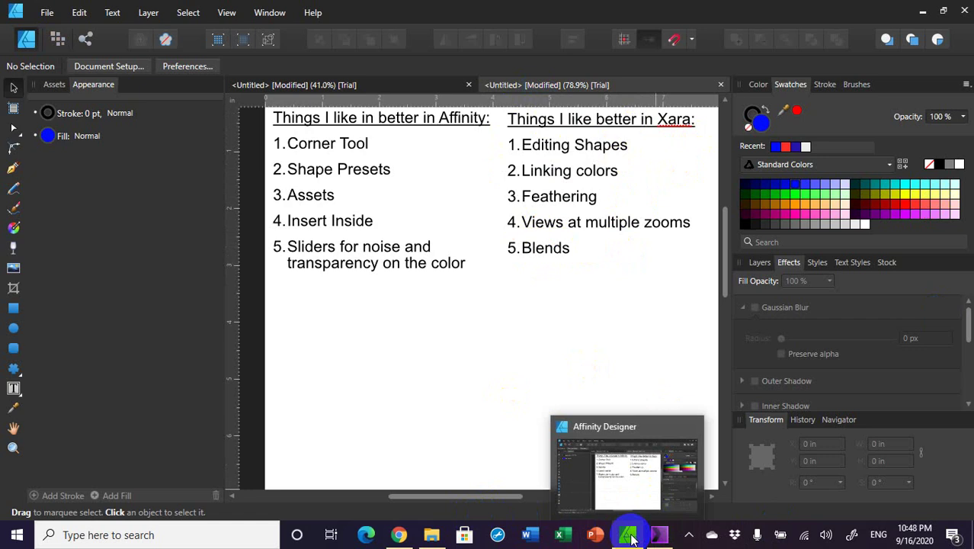
left_click(659, 538)
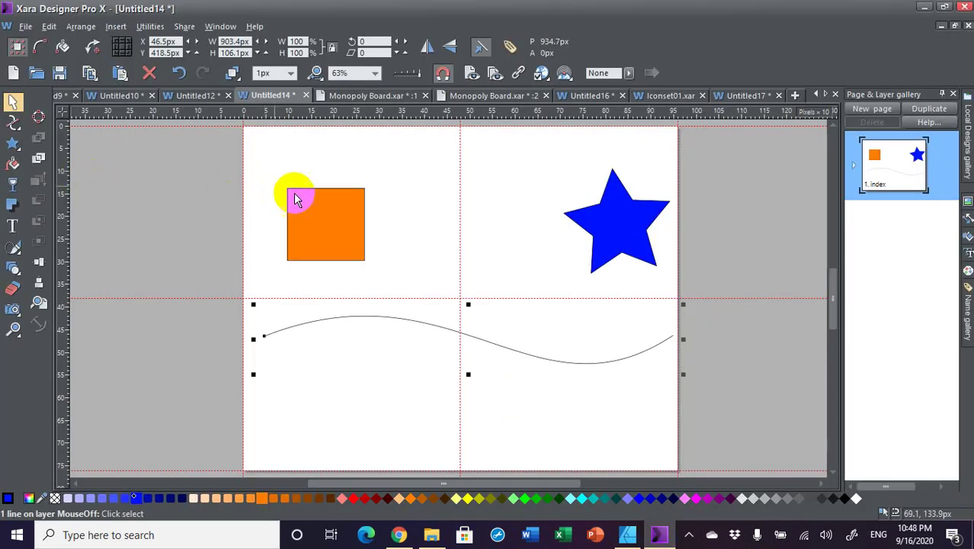
left_click(280, 153)
left_click(315, 224)
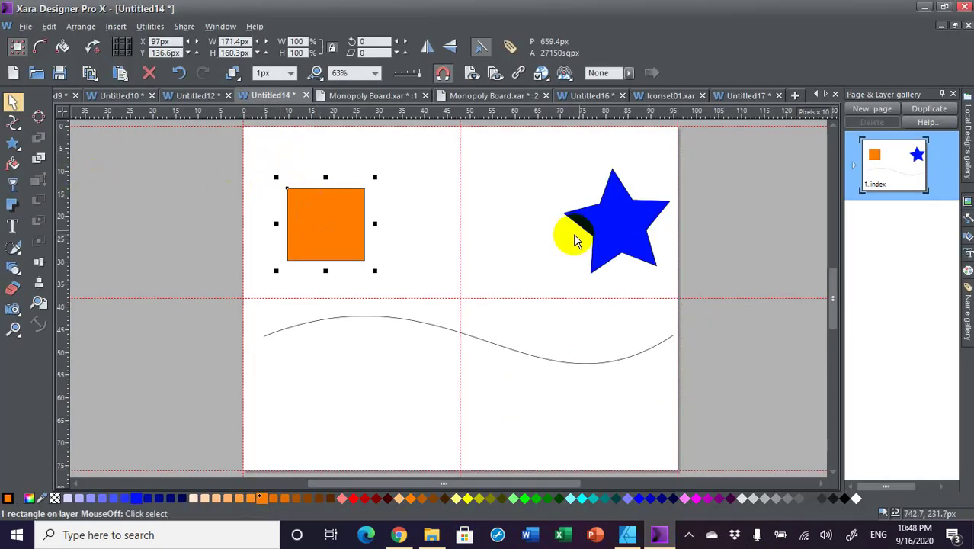
left_click(643, 219, "shift")
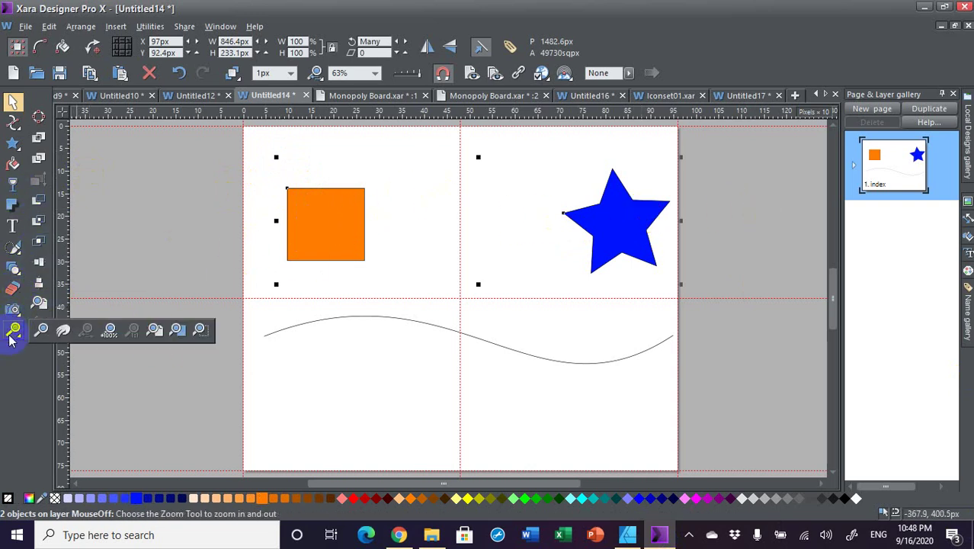
Blend the orange square into the blue star with 25 steps
left_click(11, 271)
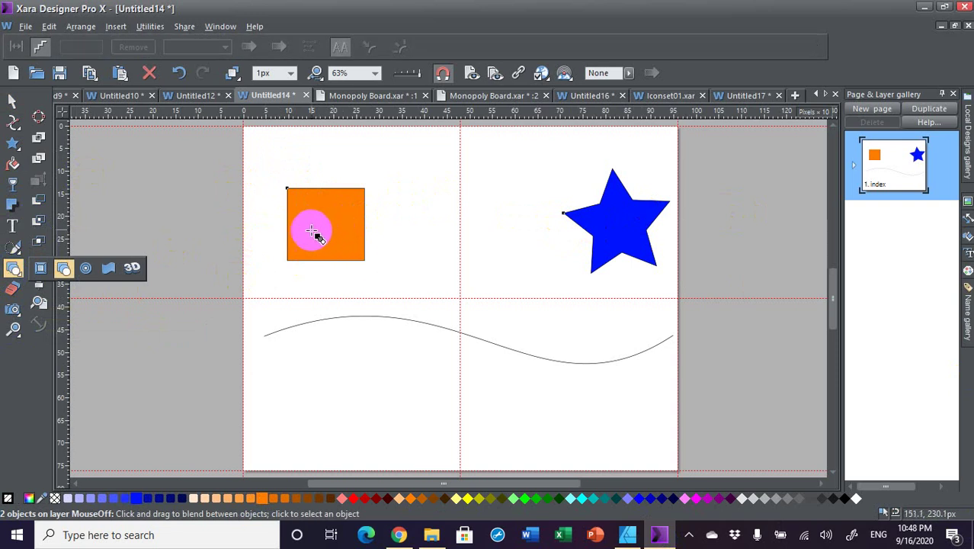
left_click_drag(330, 230, 619, 231)
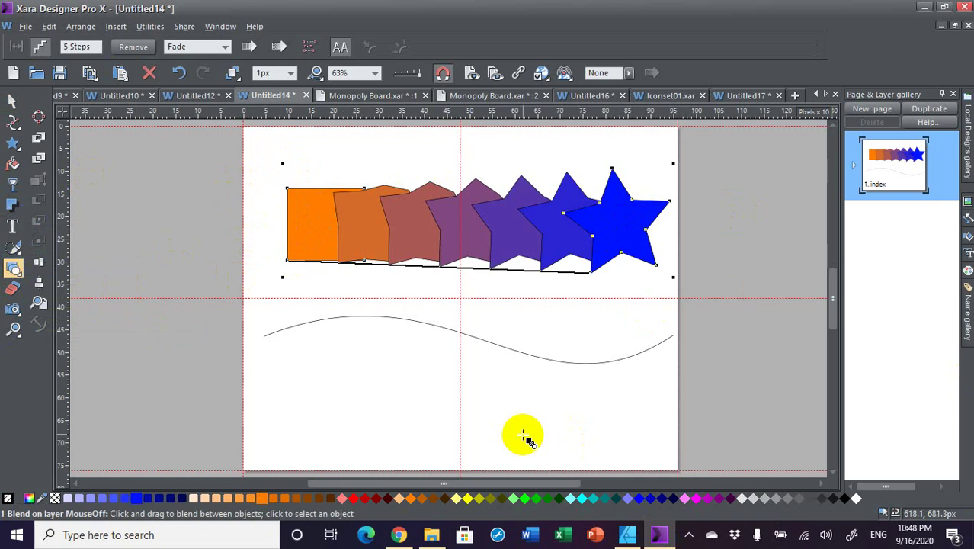
left_click(311, 224)
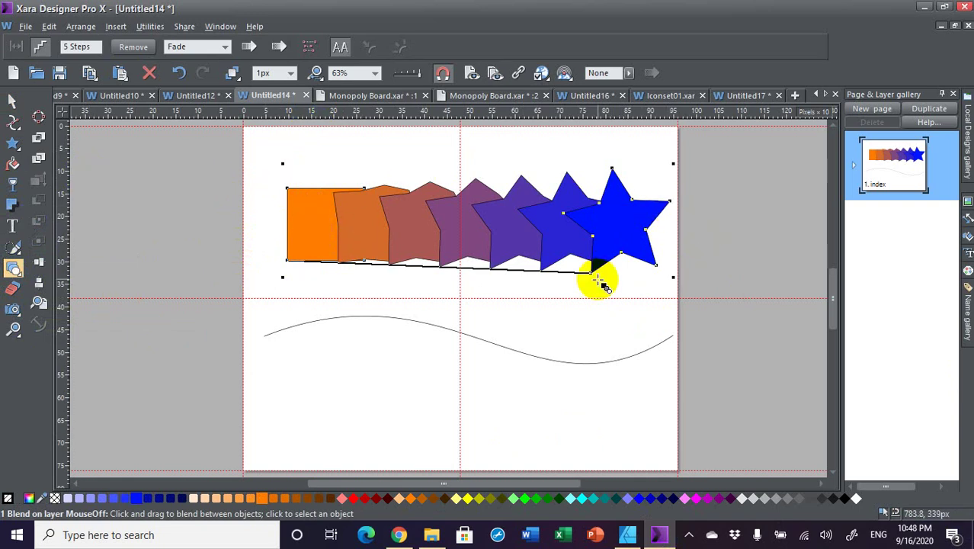
left_click(374, 211)
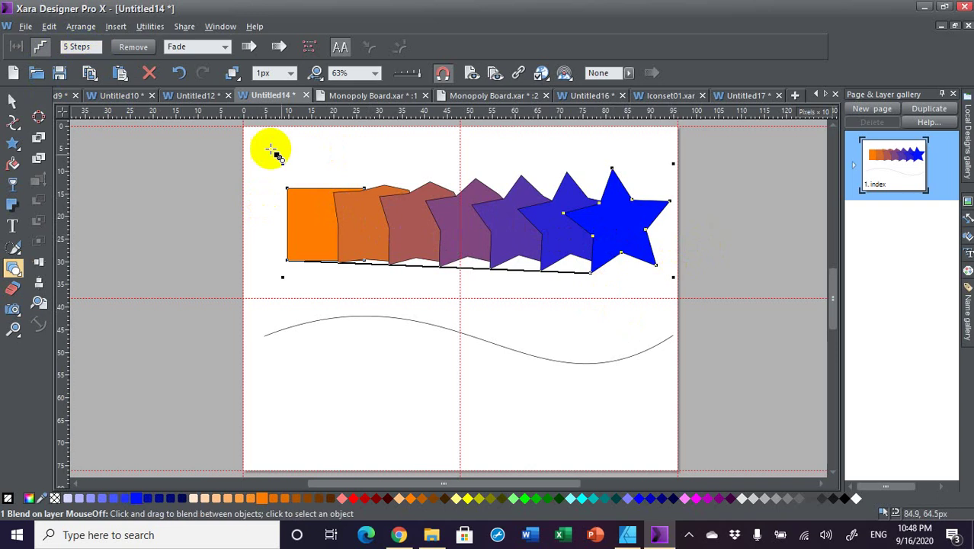
mouse_move(335, 199)
left_mouse_down()
mouse_move(377, 224)
mouse_move(525, 237)
mouse_move(637, 216)
left_mouse_up()
left_click(317, 234)
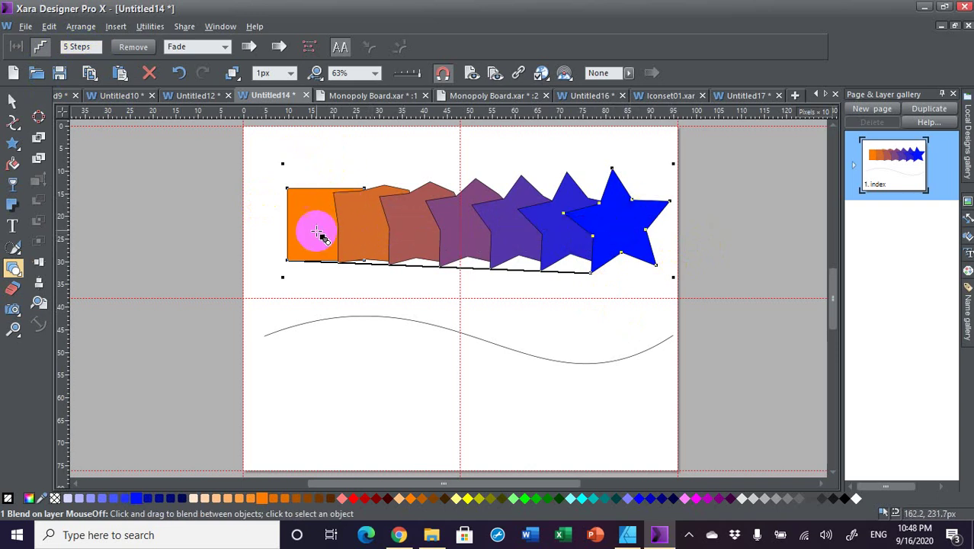
mouse_move(316, 231)
left_mouse_down()
mouse_move(310, 223)
mouse_move(566, 228)
mouse_move(528, 324)
left_mouse_up()
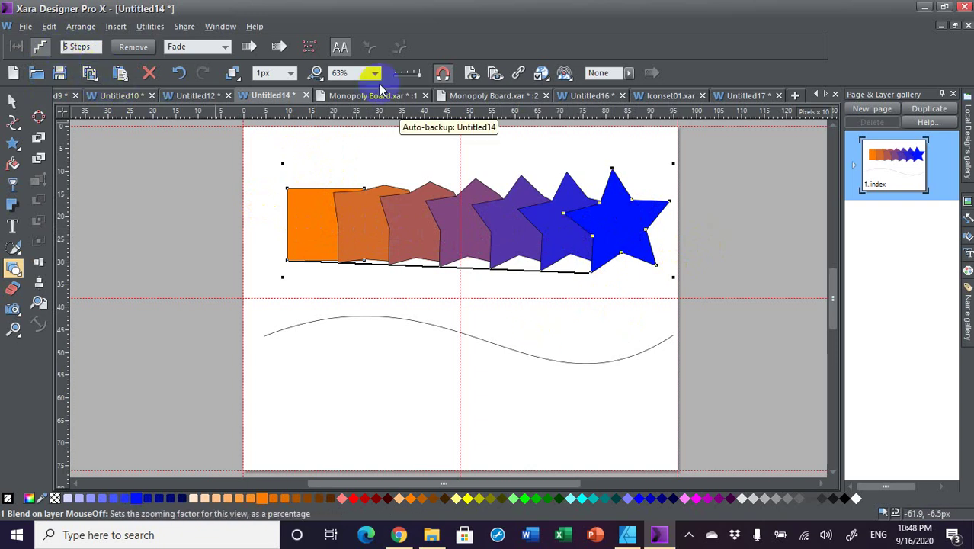
key("Return")
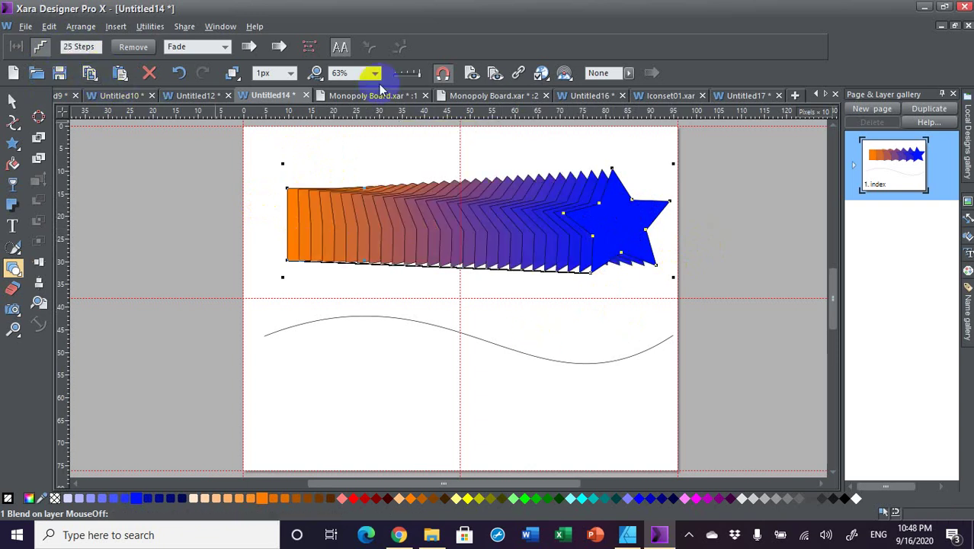
left_click(13, 101)
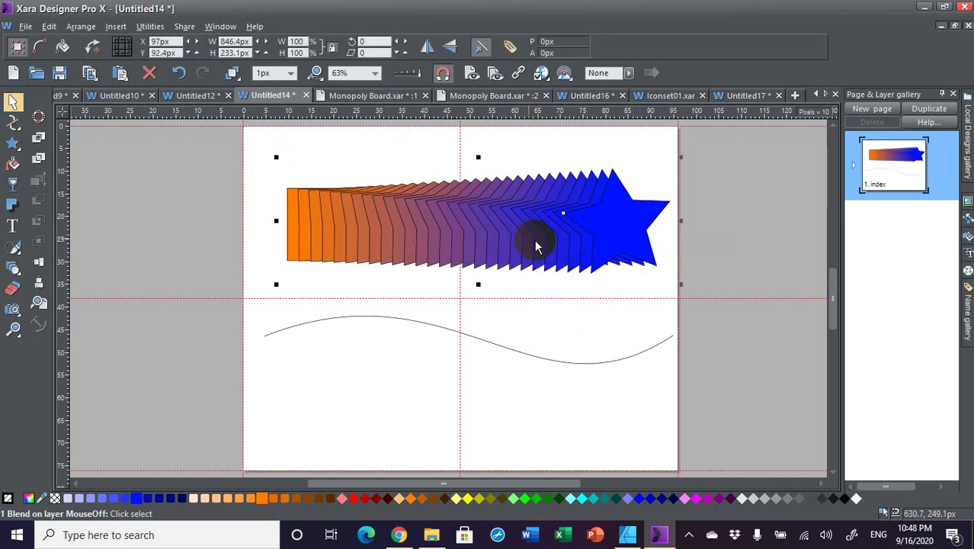
Fit the 25-step blend to the wavy curve
left_click(534, 356, "shift")
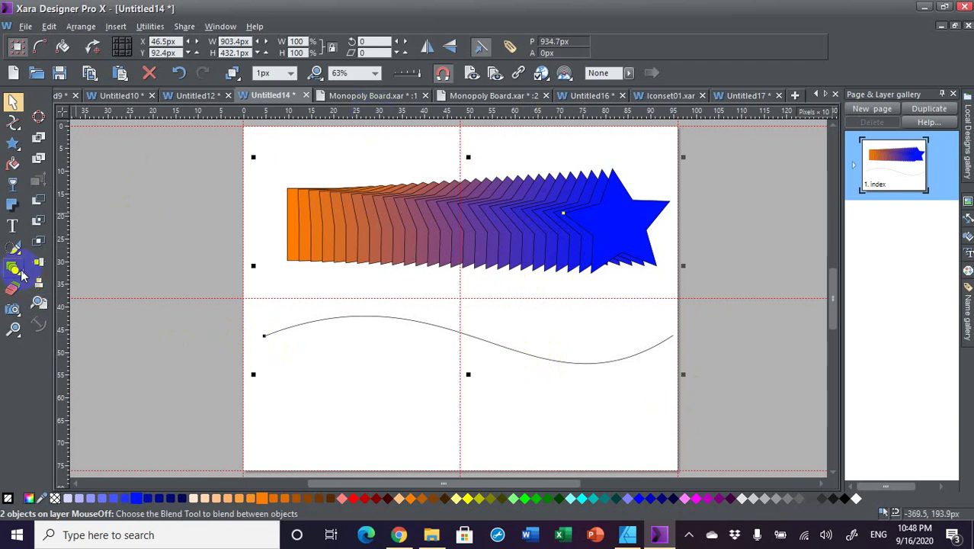
left_click(63, 268)
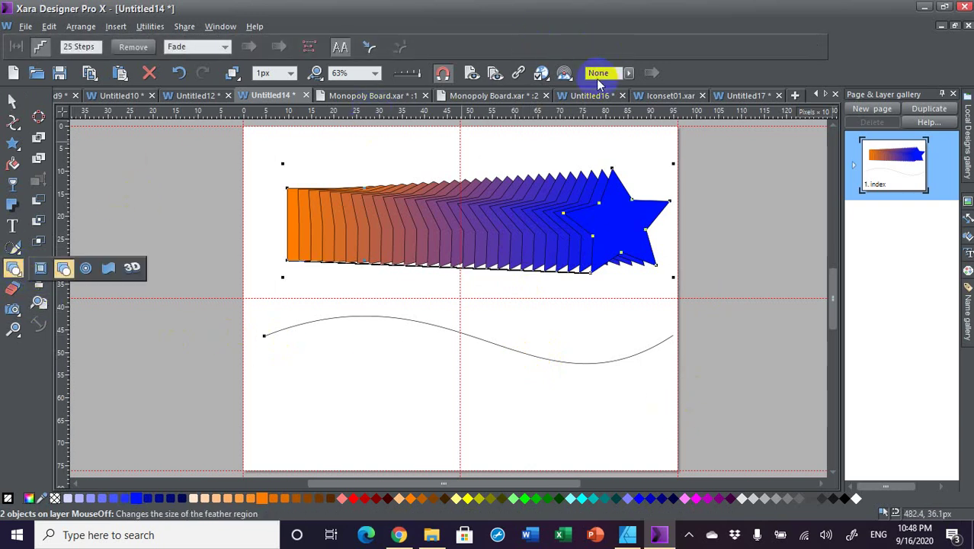
left_click(370, 48)
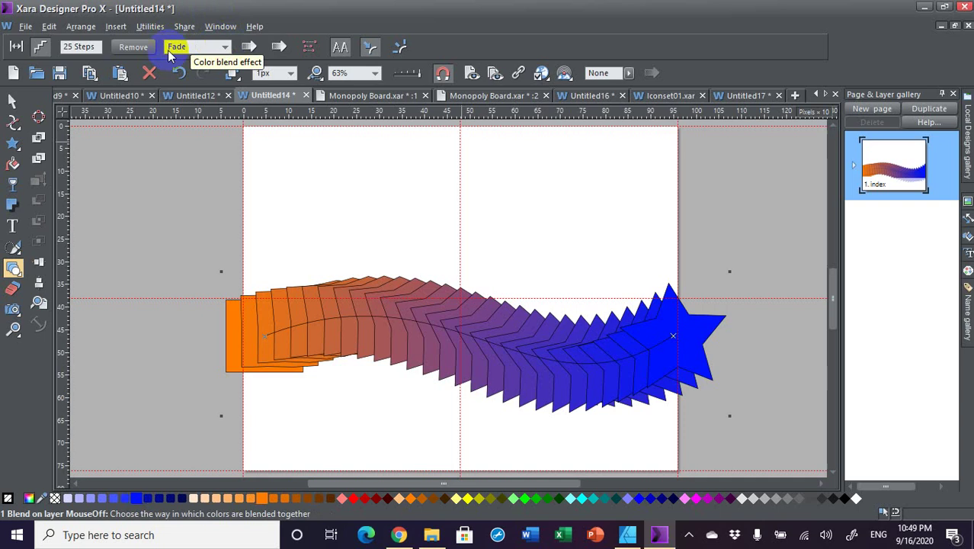
left_click(968, 129)
Set the blend path's line width to None
key("F4")
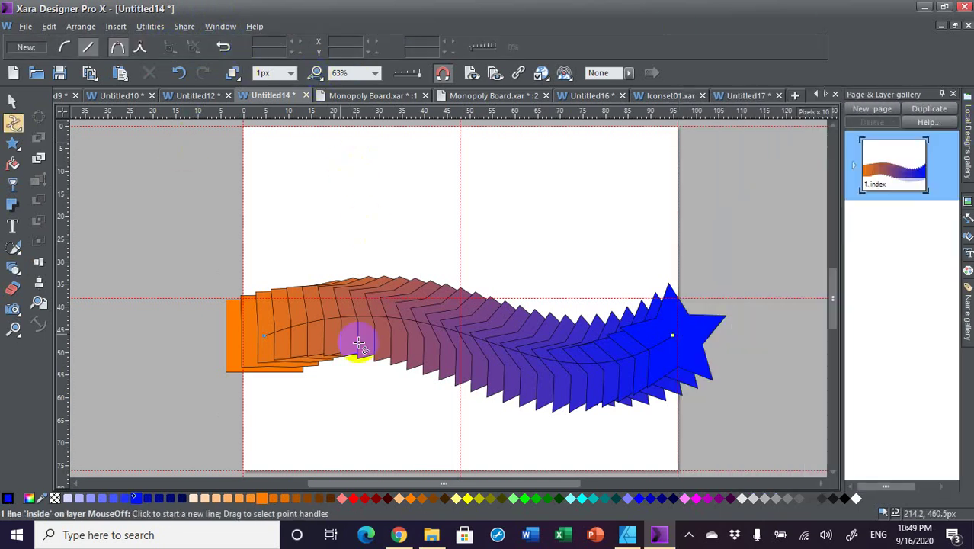
left_click(290, 72)
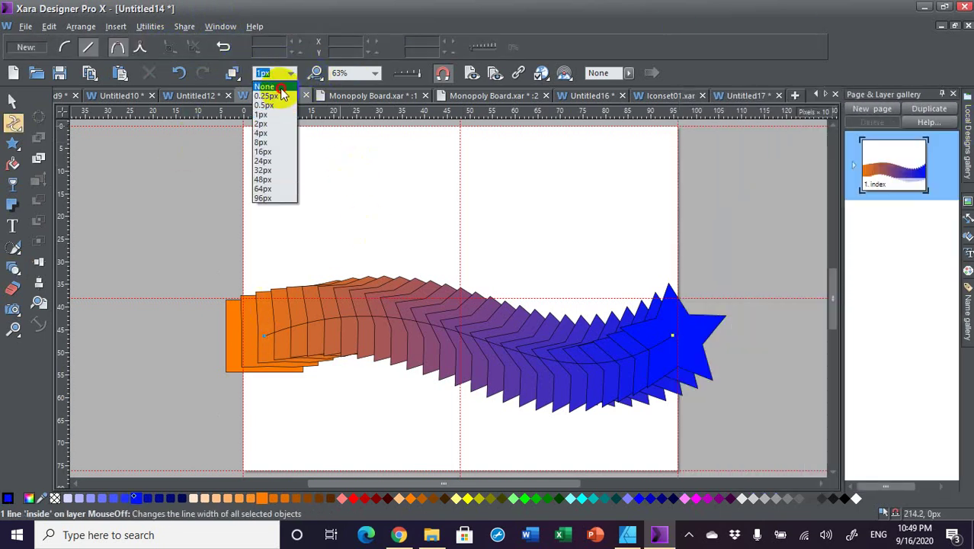
left_click(271, 85)
left_click(12, 100)
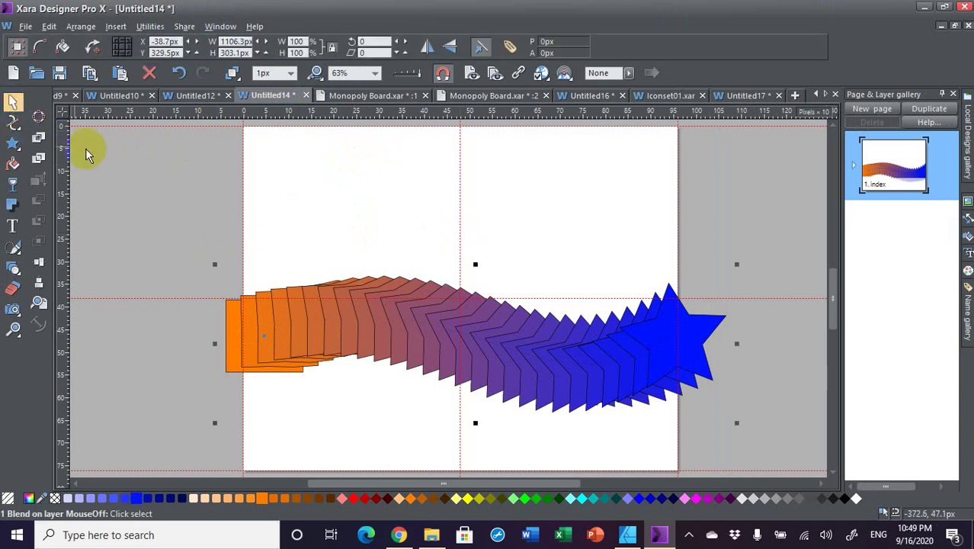
Pull the path's curve handle upward so the blend's left arch rises higher
left_click(13, 122)
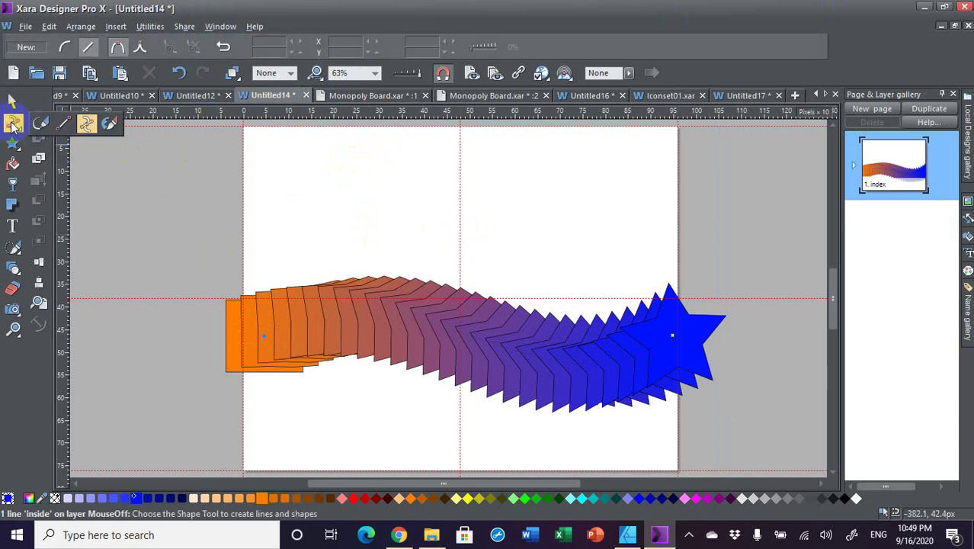
left_click(272, 341)
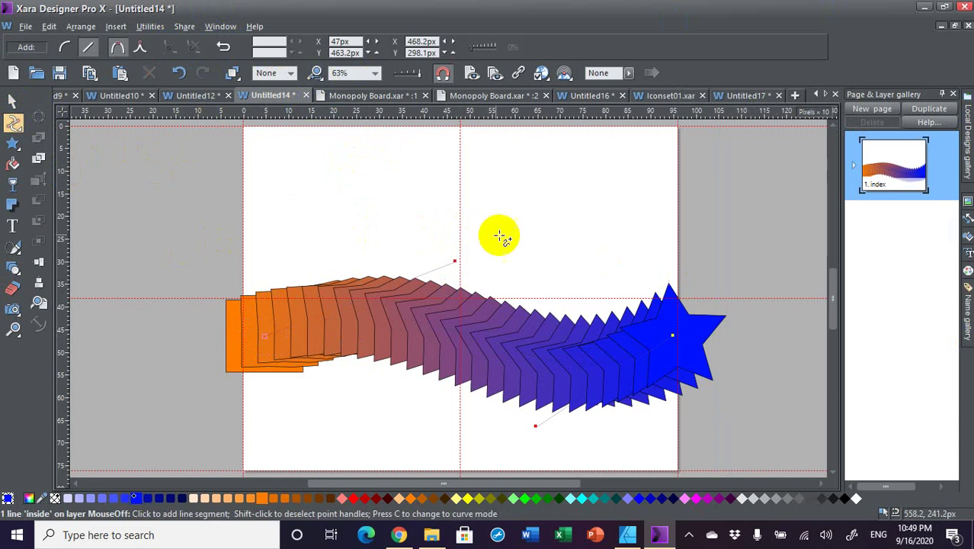
left_click_drag(455, 261, 482, 232)
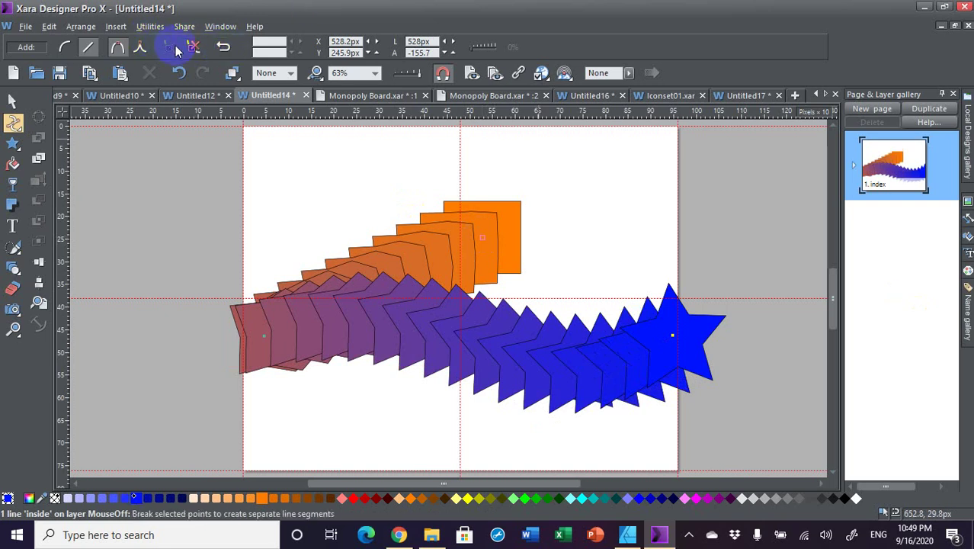
left_click(179, 73)
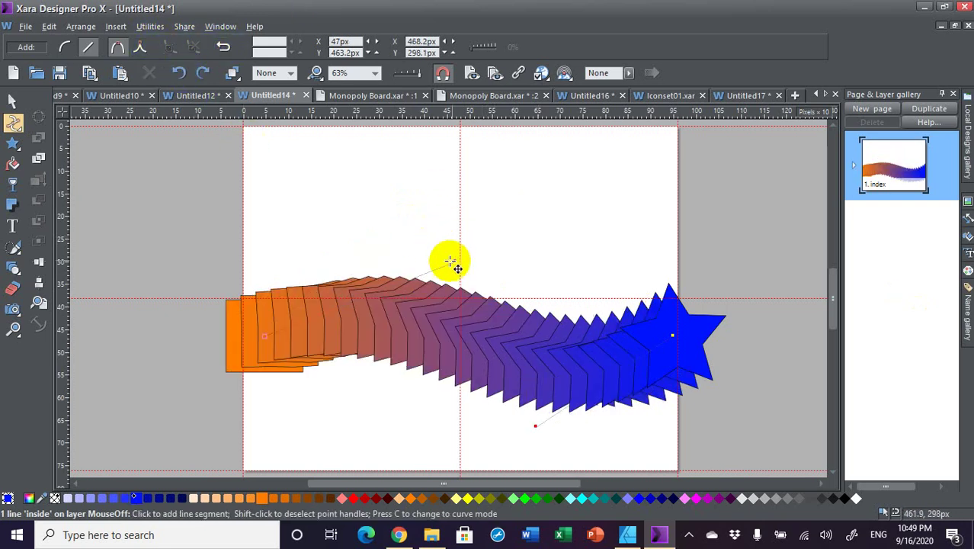
left_click_drag(454, 262, 426, 194)
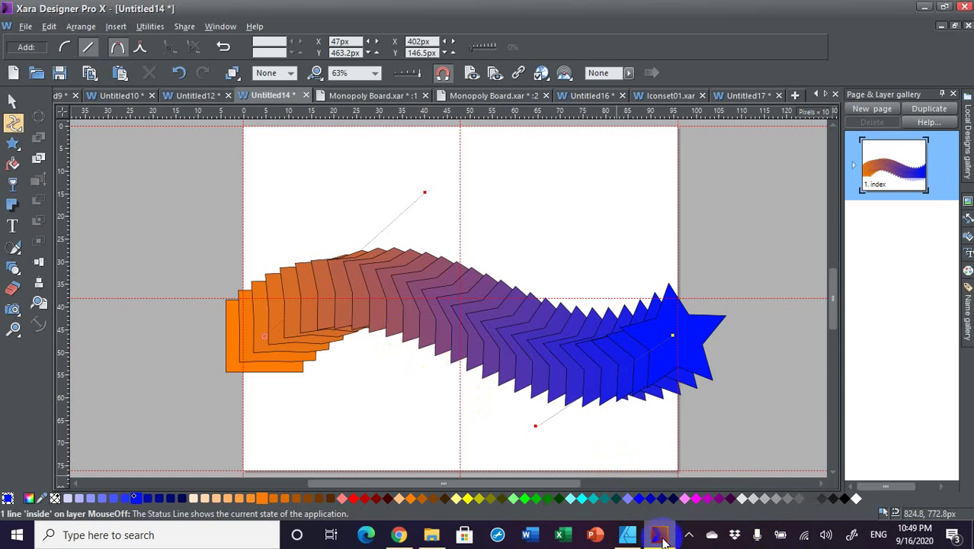
left_click(629, 535)
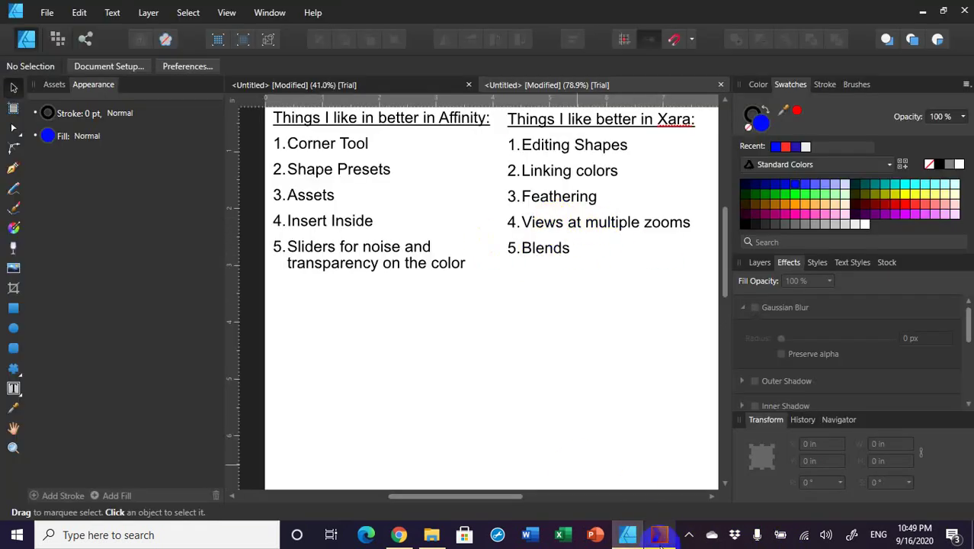
left_click(661, 535)
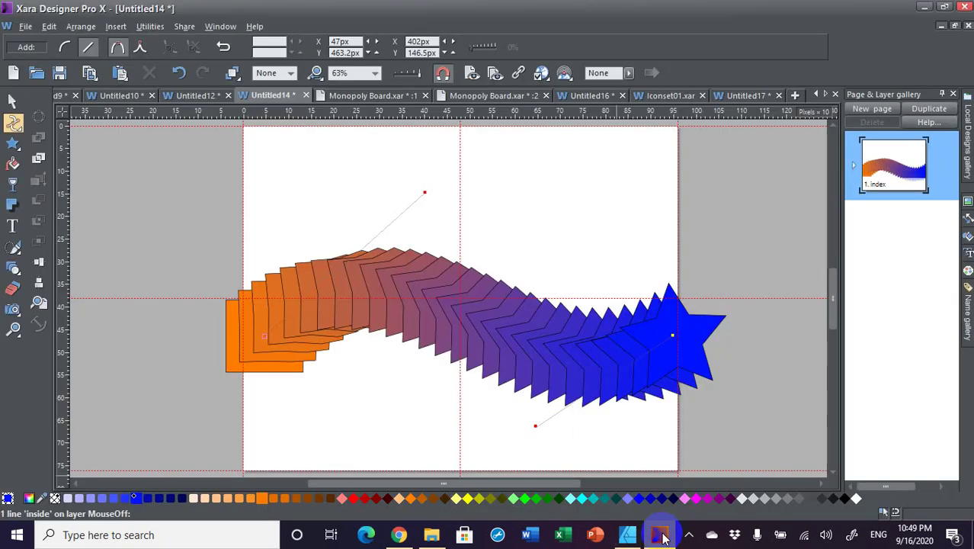
left_click(954, 25)
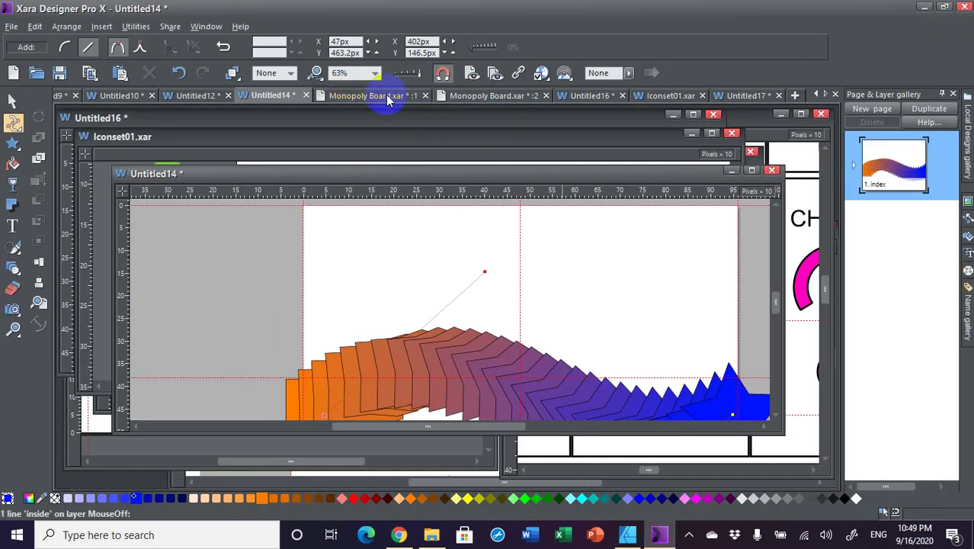
left_click(381, 96)
left_click(511, 97)
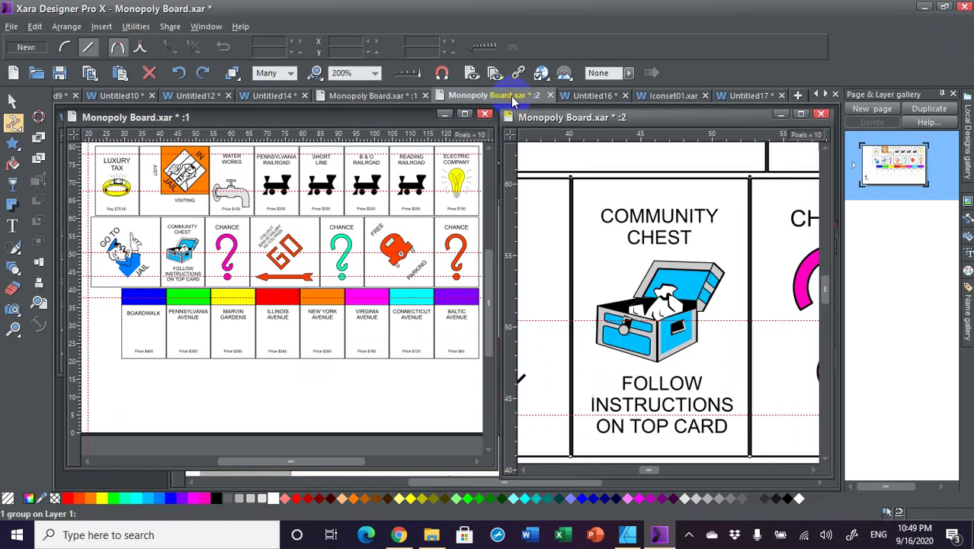
left_click(12, 100)
left_click(655, 253)
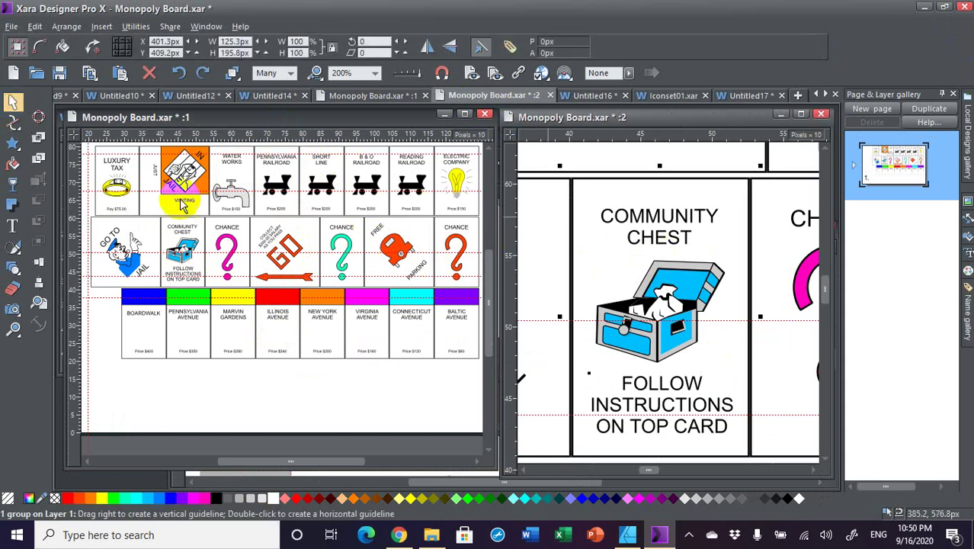
left_click(682, 293)
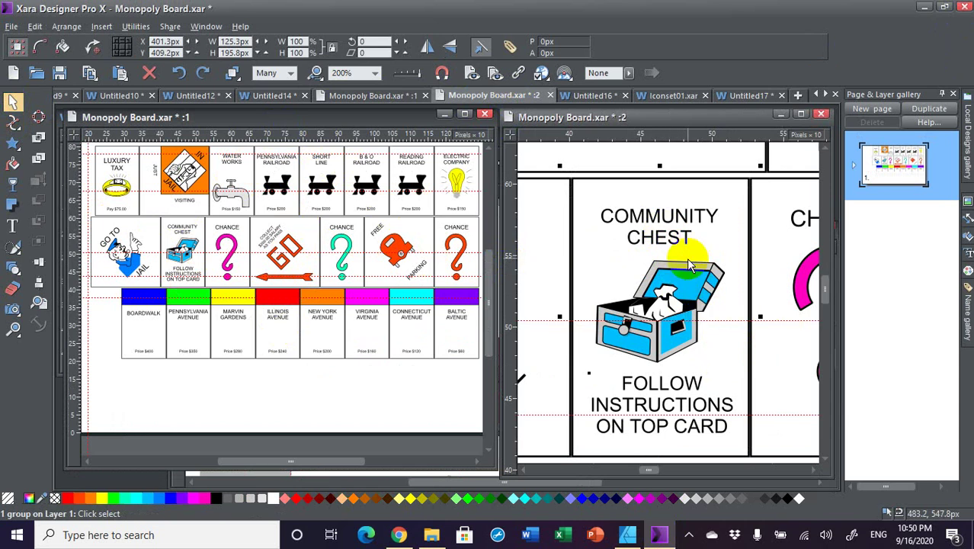
key("Delete")
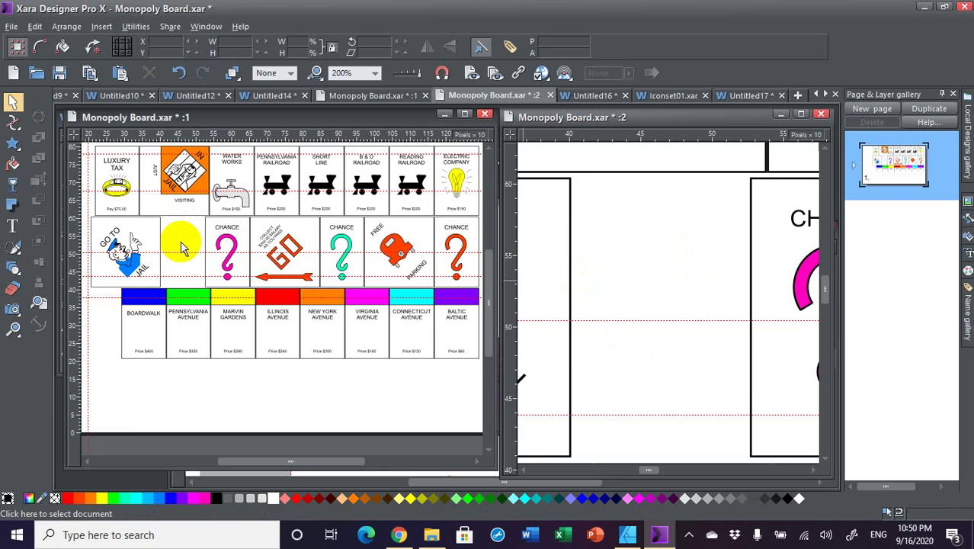
key("ctrl+z")
key("ctrl+z")
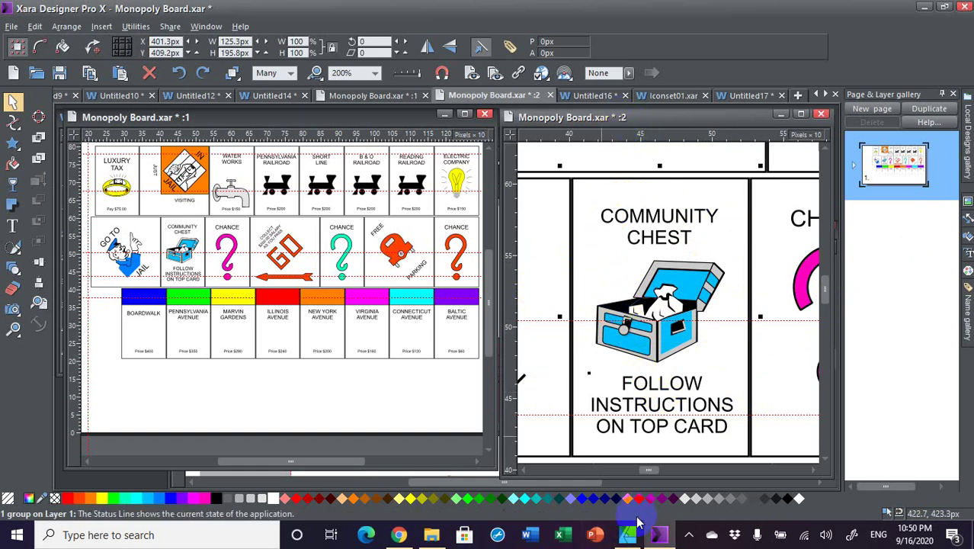
left_click(668, 538)
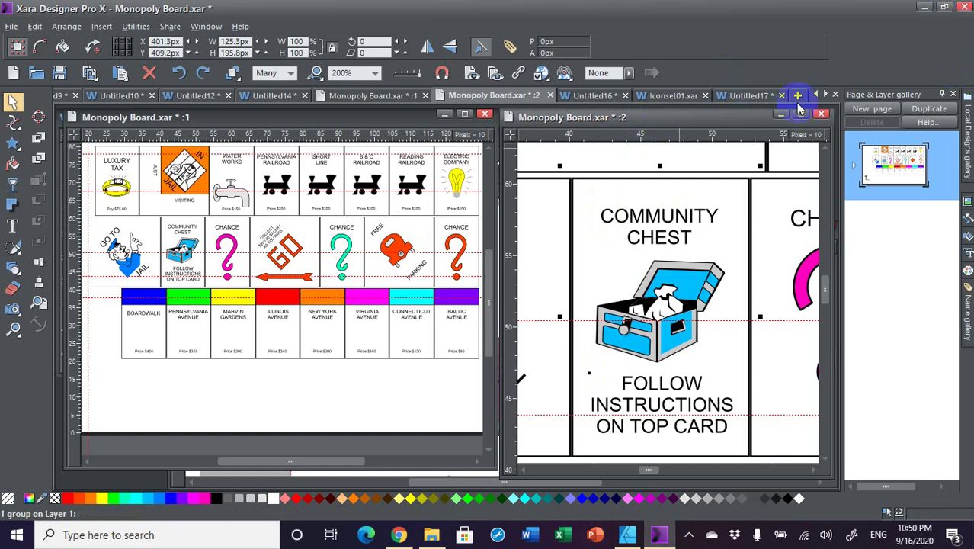
Bring the Untitled16 document forward and maximise it to fill the workspace
left_click(587, 101)
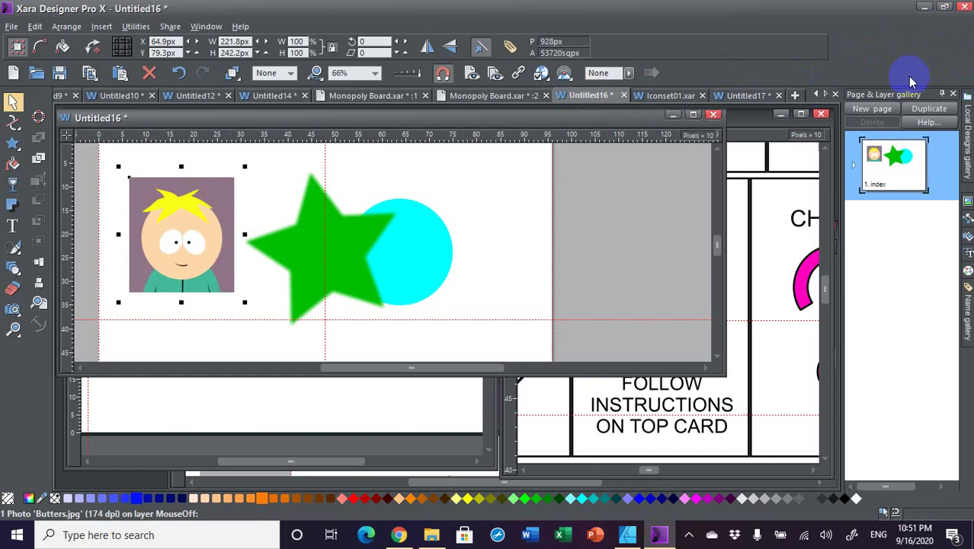
left_click(695, 114)
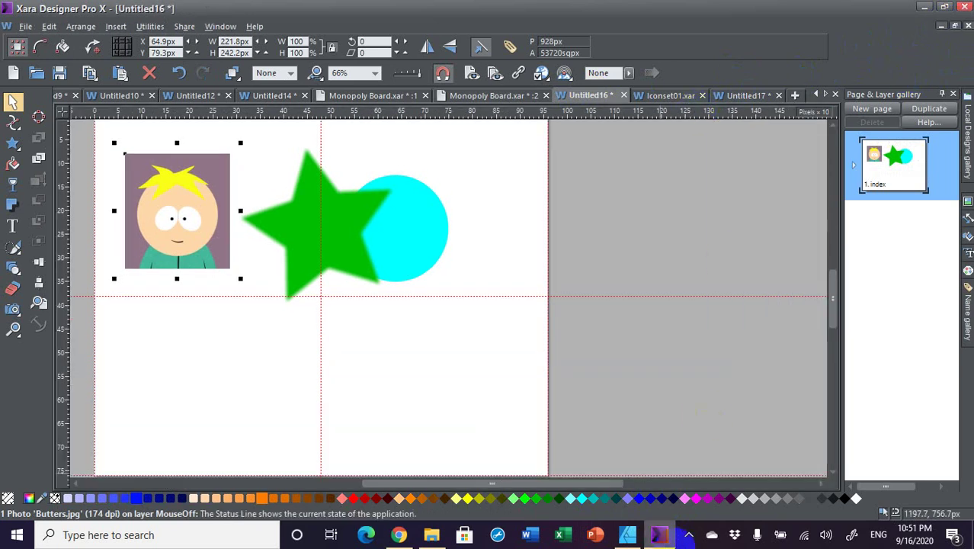
left_click(626, 535)
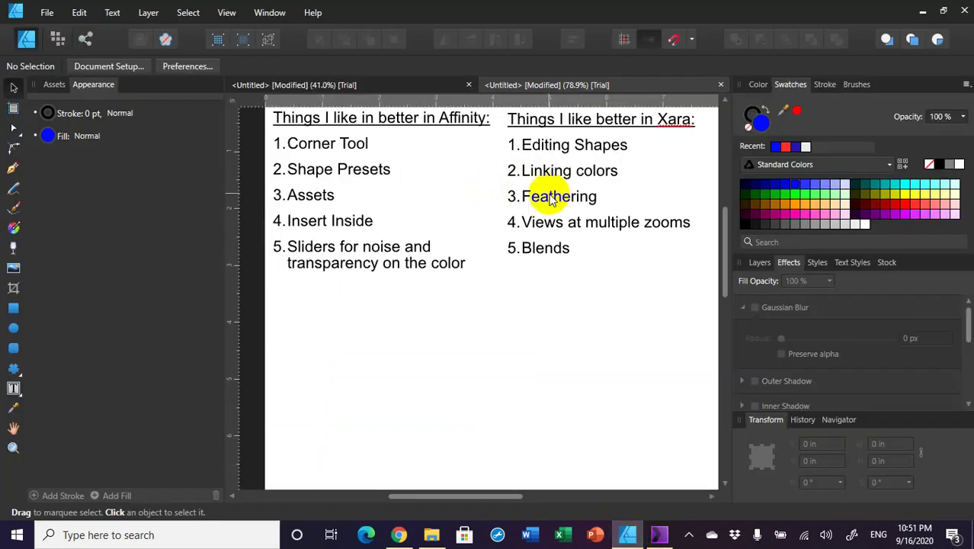
left_click(660, 535)
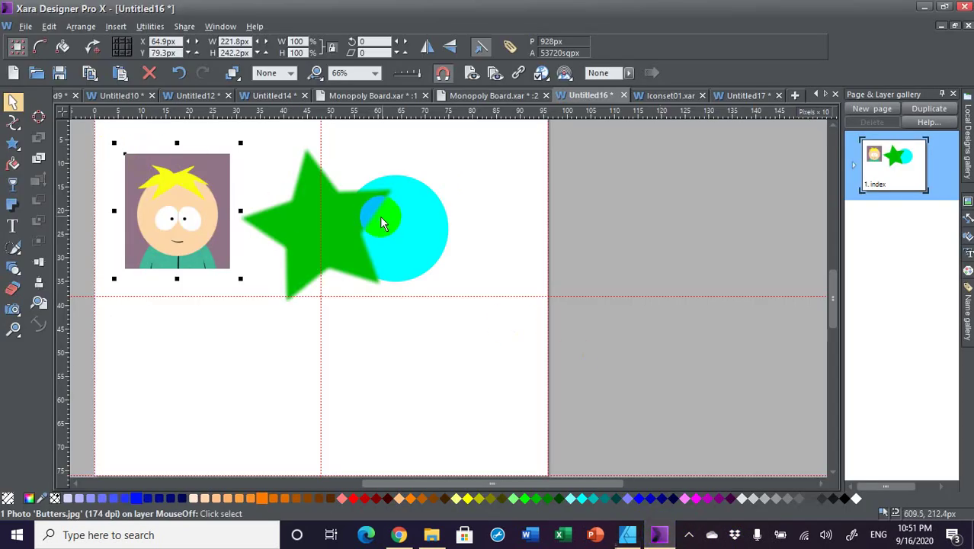
Move the green star further across the cyan circle
left_click_drag(382, 195, 346, 222)
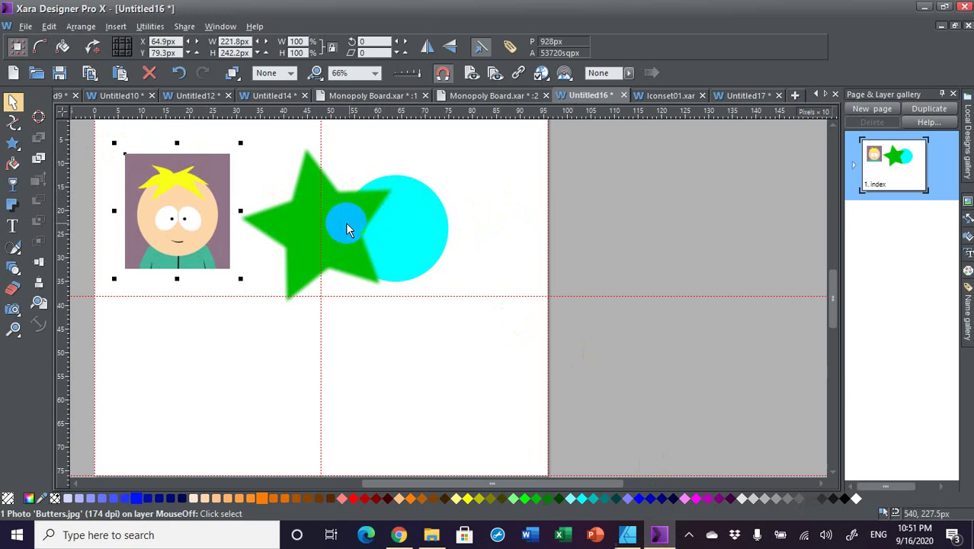
left_click_drag(417, 189, 380, 233)
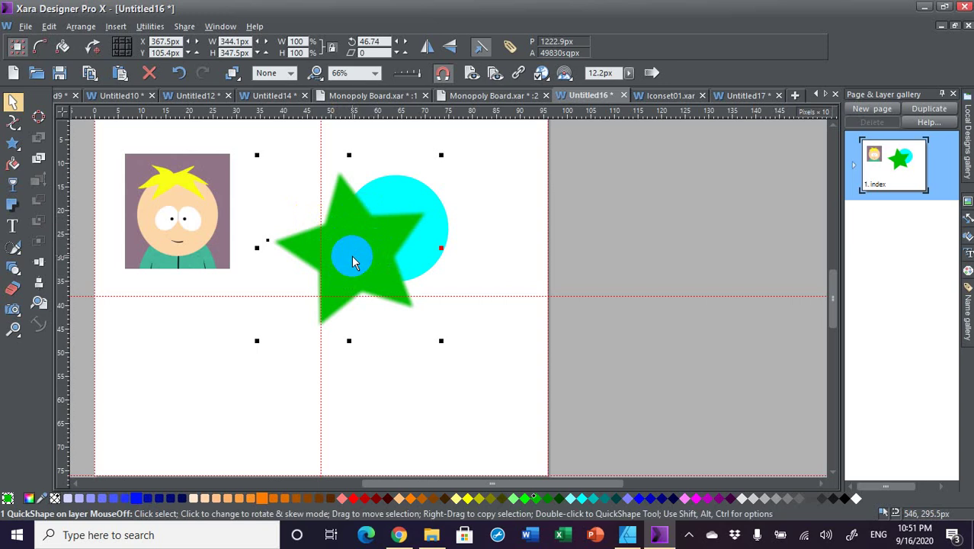
left_click(340, 188)
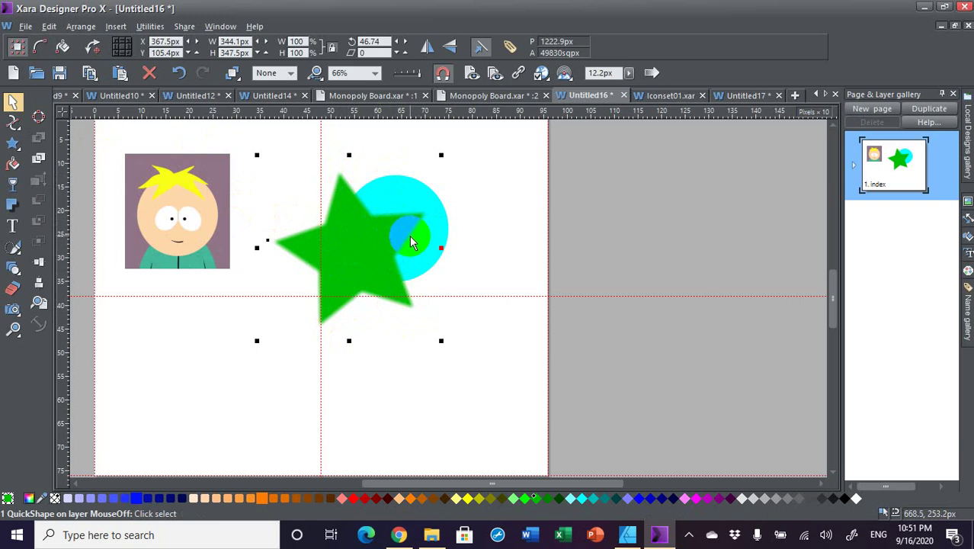
Feather the Butters photo's edges to 14.9px
left_click(187, 204)
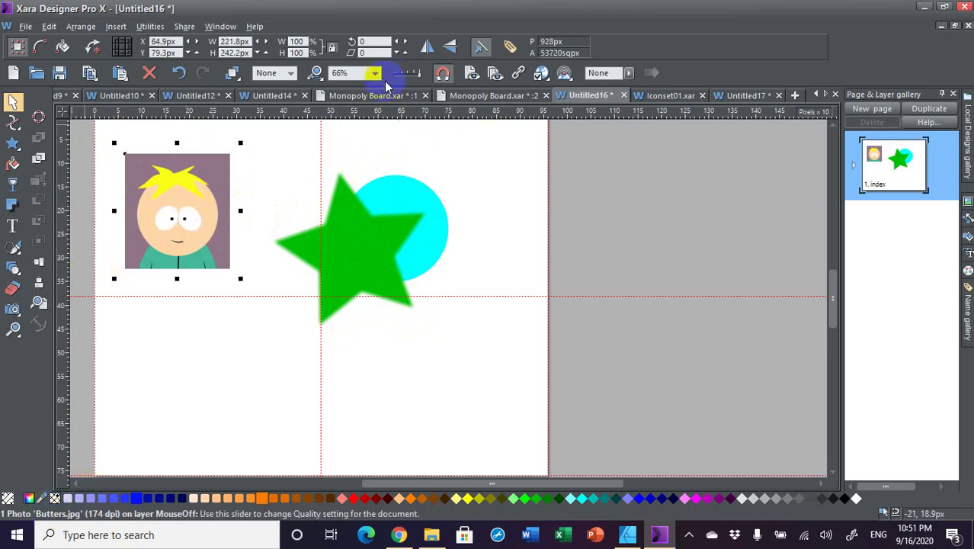
left_click(629, 74)
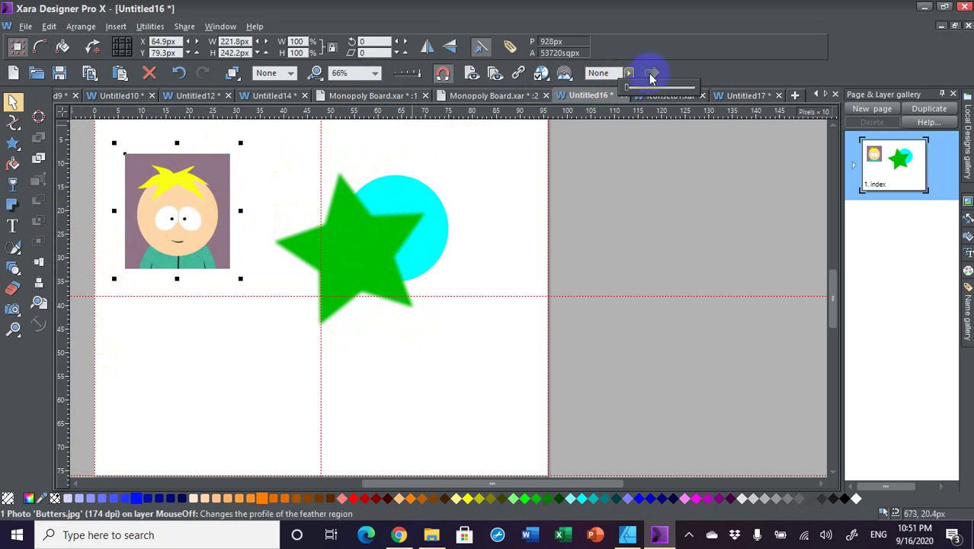
left_click_drag(629, 90, 658, 84)
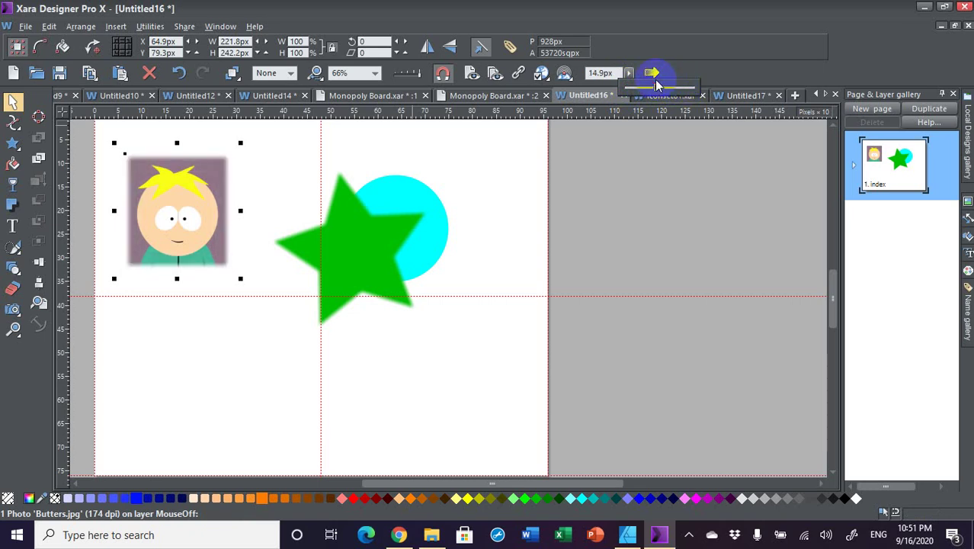
Open the Iconset01.xar document and preview a blue swatch dragged over its green icons
left_click(630, 536)
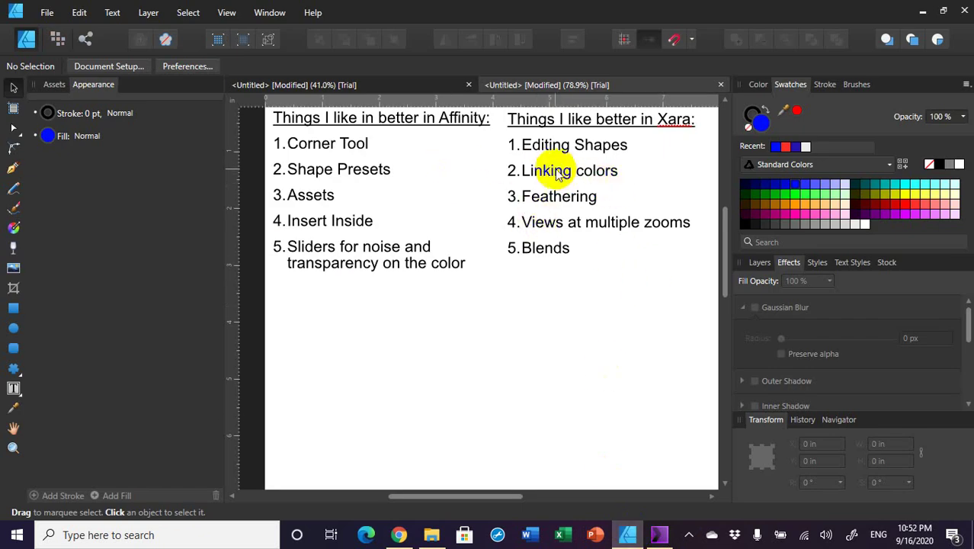
left_click(659, 537)
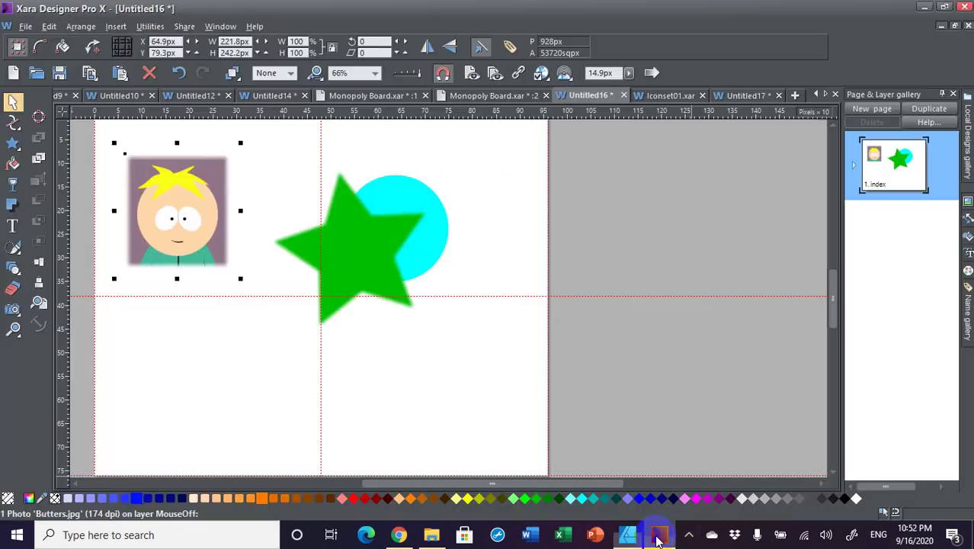
left_click(674, 95)
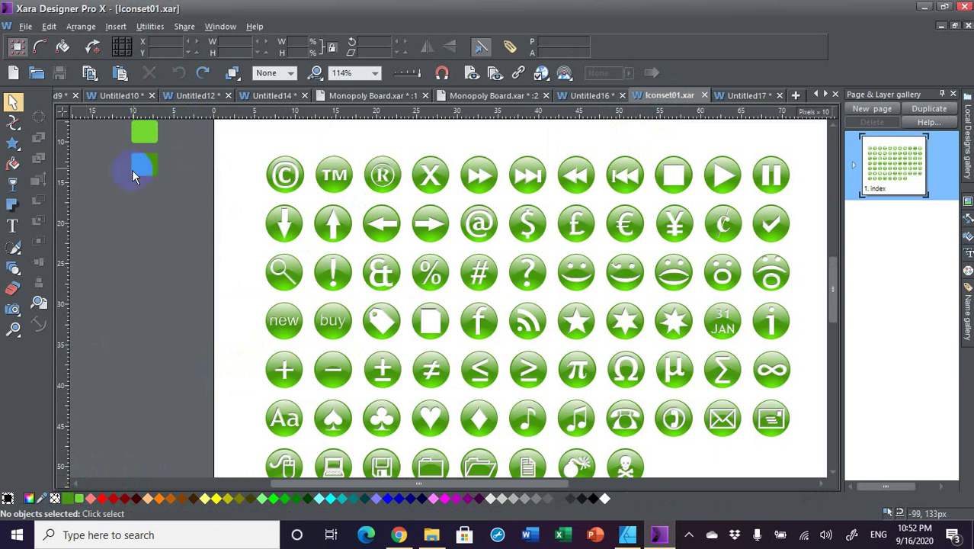
left_click_drag(161, 172, 142, 136)
left_click_drag(150, 173, 132, 338)
Load Theme Color 1 into the colour editor and shift its hue to deep red 980e0c
left_click(29, 499)
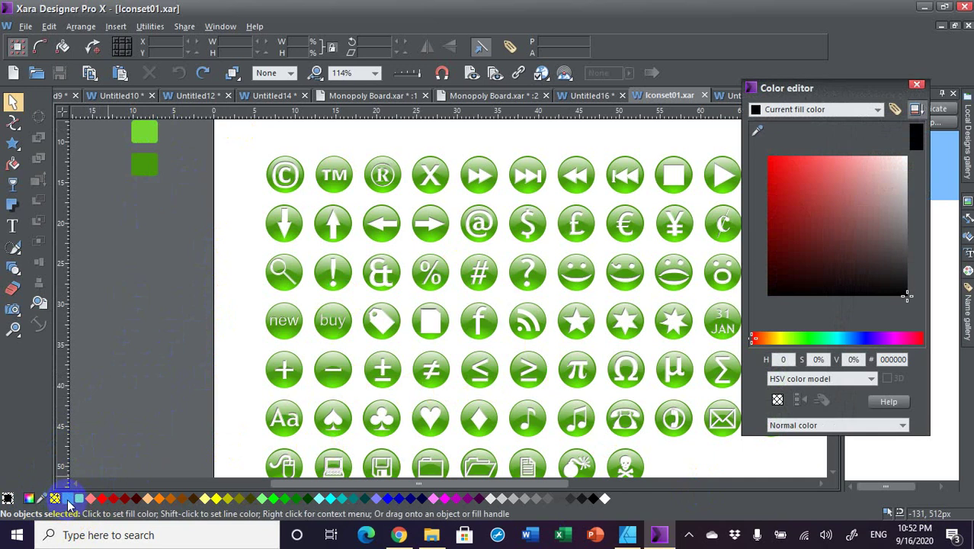
left_click_drag(67, 501, 852, 215)
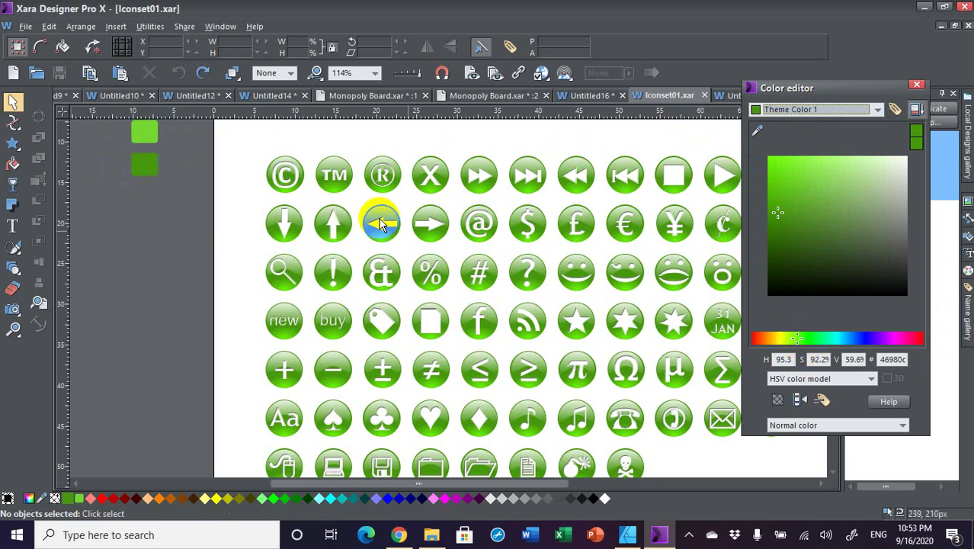
mouse_move(797, 341)
left_mouse_down()
mouse_move(864, 324)
mouse_move(937, 342)
mouse_move(753, 341)
left_mouse_up()
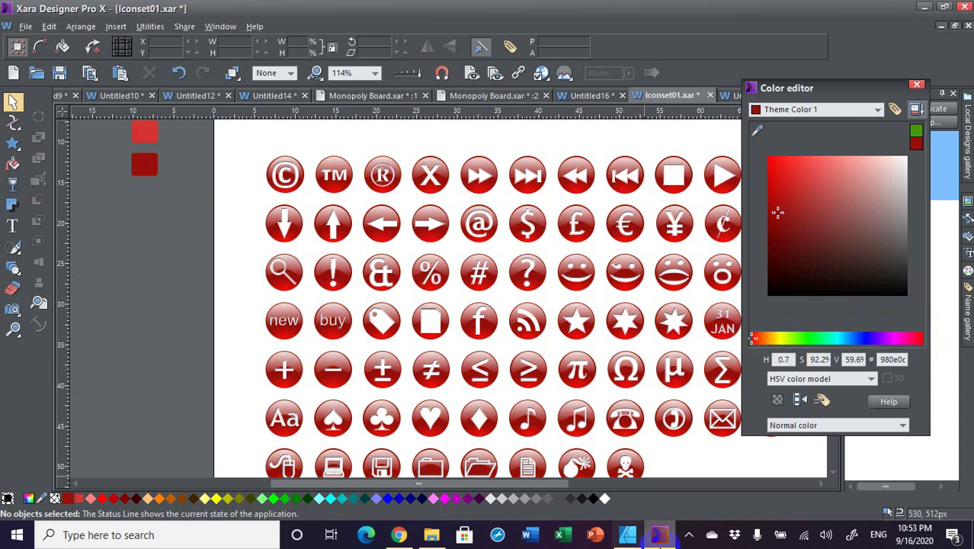
mouse_move(663, 537)
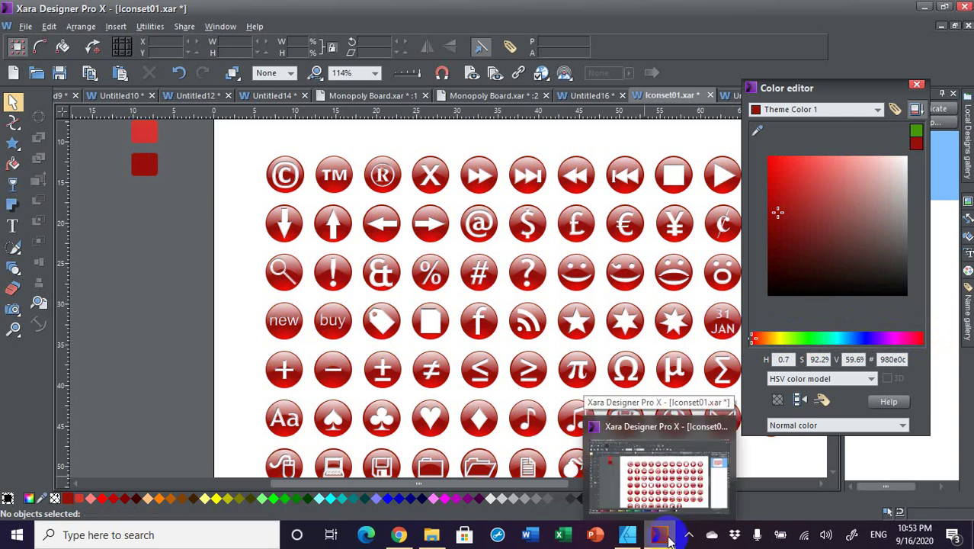
Bring up the Untitled17 document with the brown star and close the colour editor
left_click(633, 538)
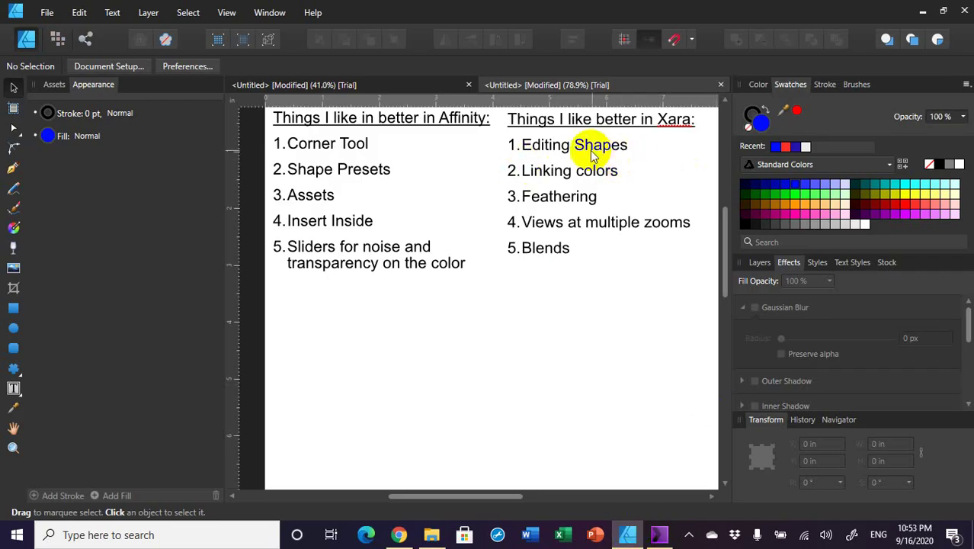
left_click(659, 535)
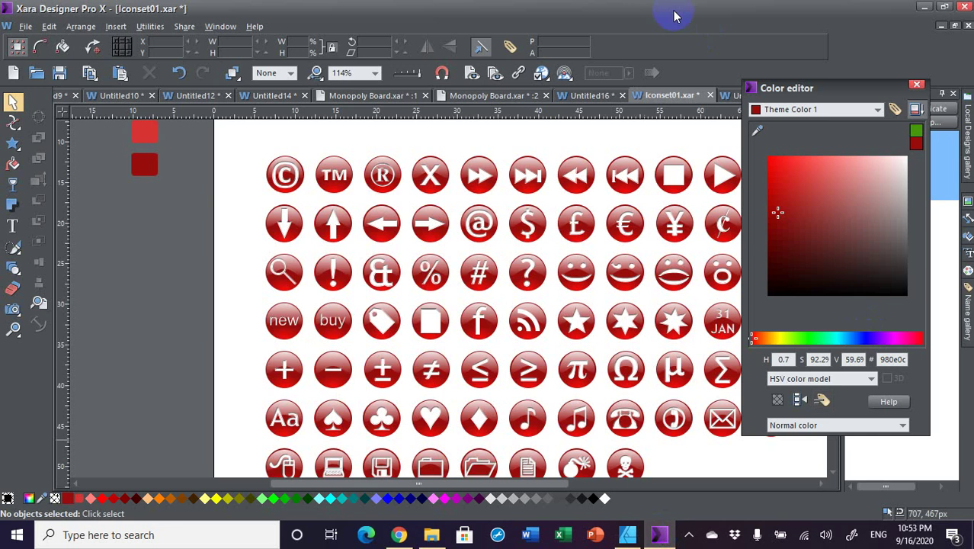
left_click(726, 96)
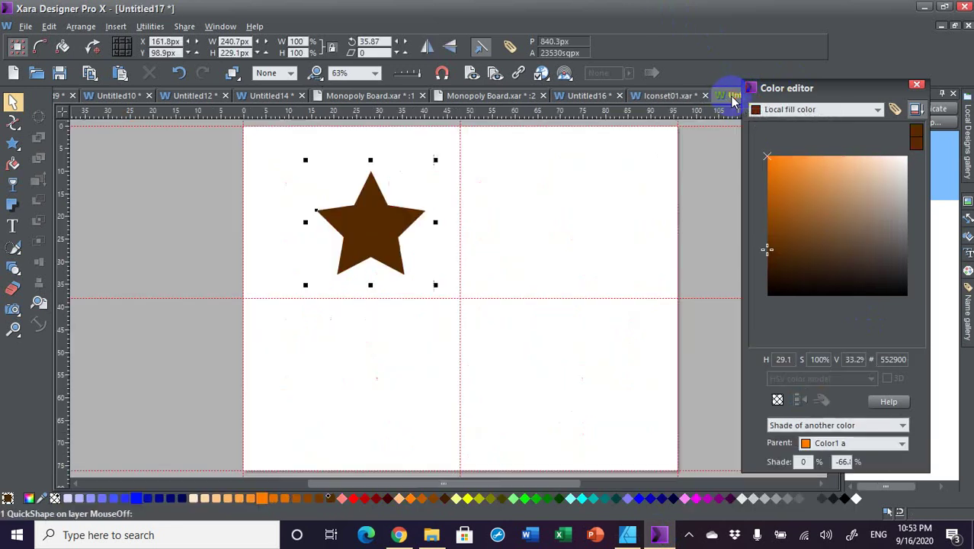
left_click(917, 85)
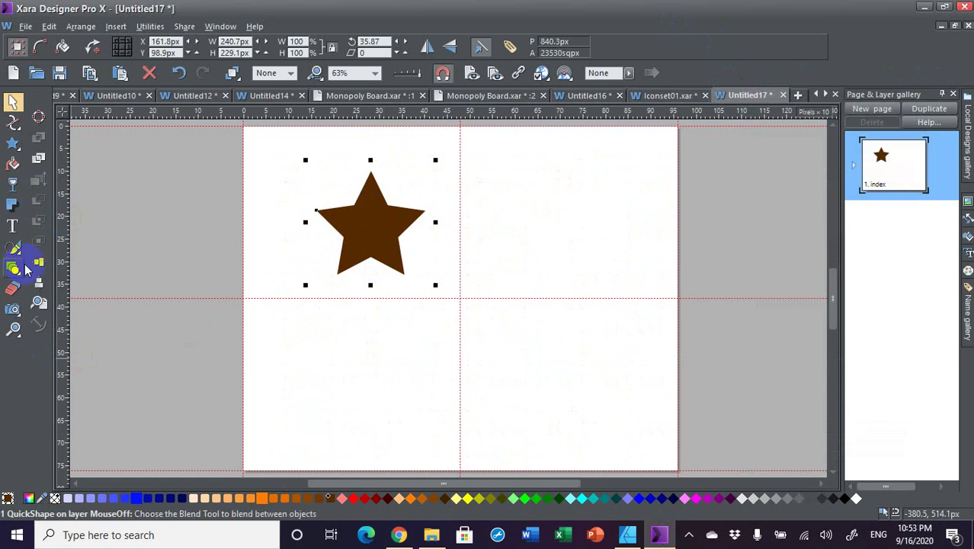
Select the brown star as a QuickShape and toggle stellation off and back on
mouse_move(13, 143)
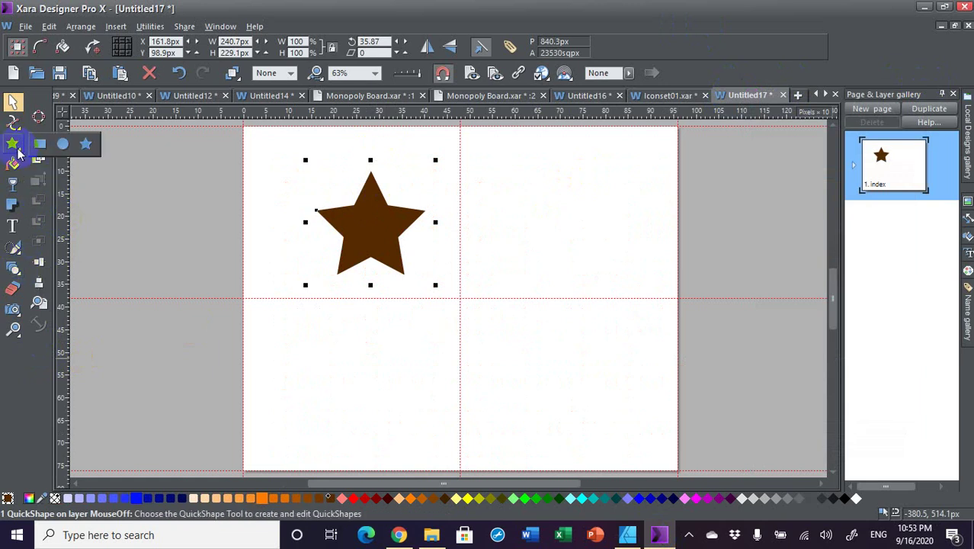
left_click(89, 149)
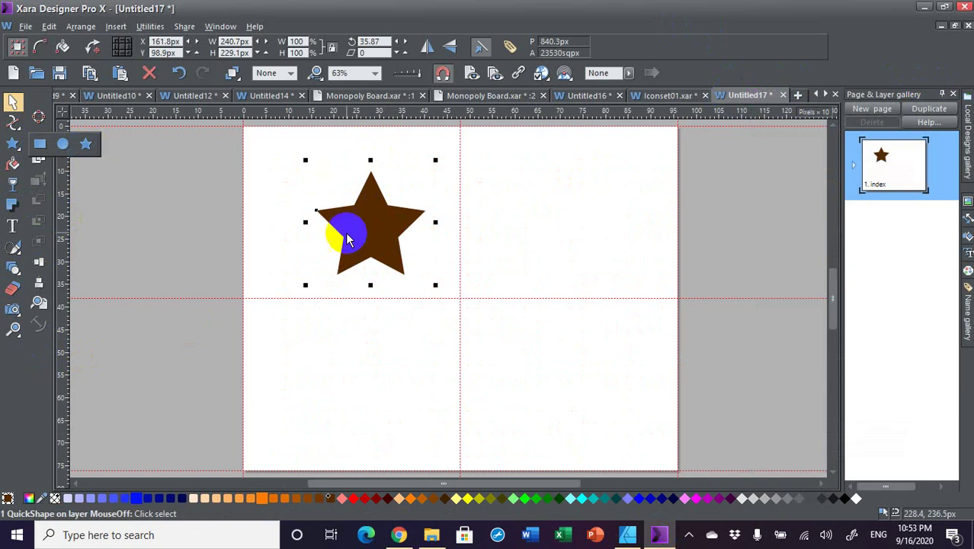
left_click(390, 227)
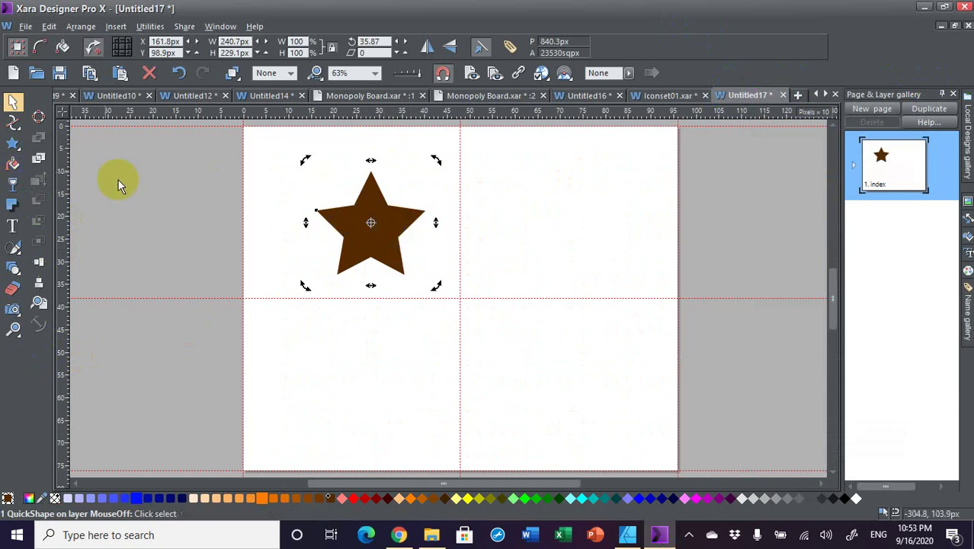
left_click(13, 144)
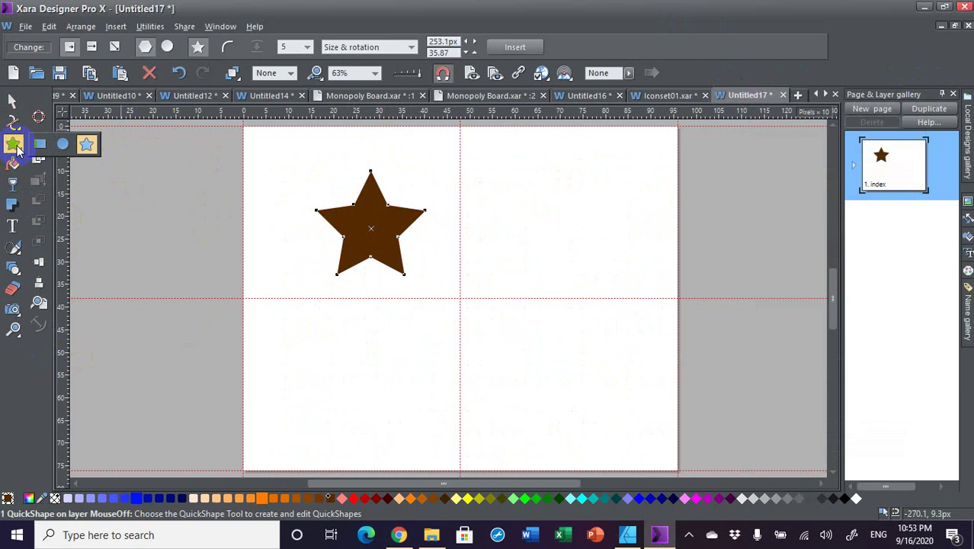
left_click(199, 48)
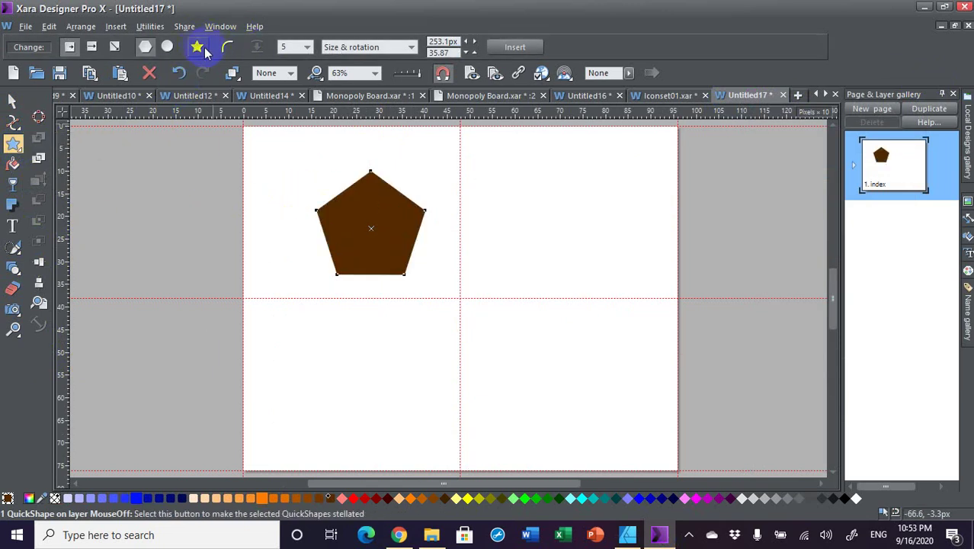
left_click(199, 48)
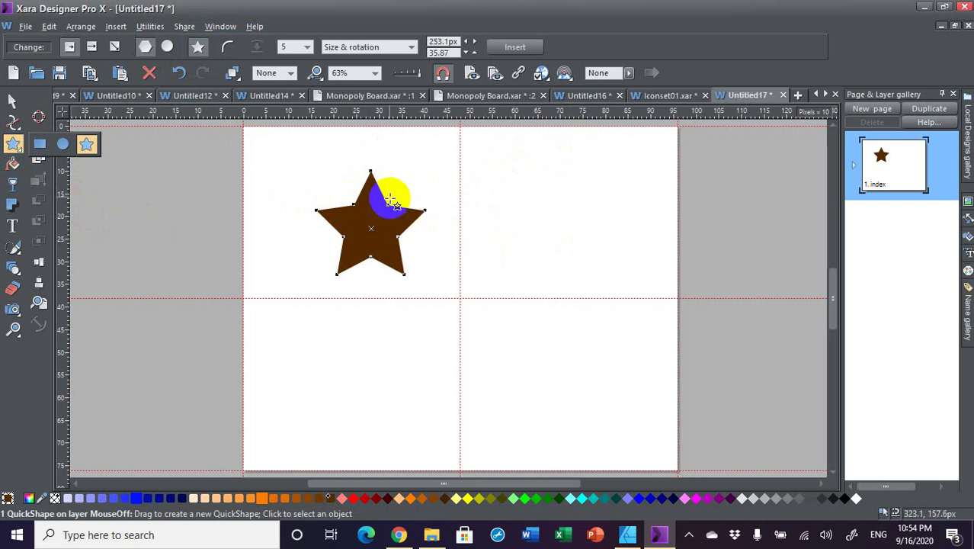
Drag a star edge to twist the star into a spiky stellated pinwheel
left_click_drag(385, 197, 361, 178)
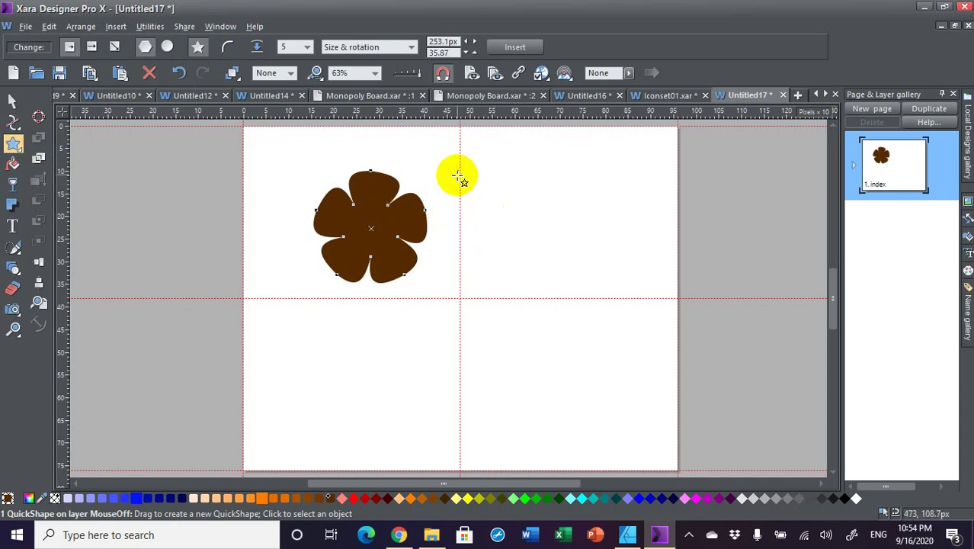
key("ctrl+z")
key("ctrl+z")
key("ctrl+z")
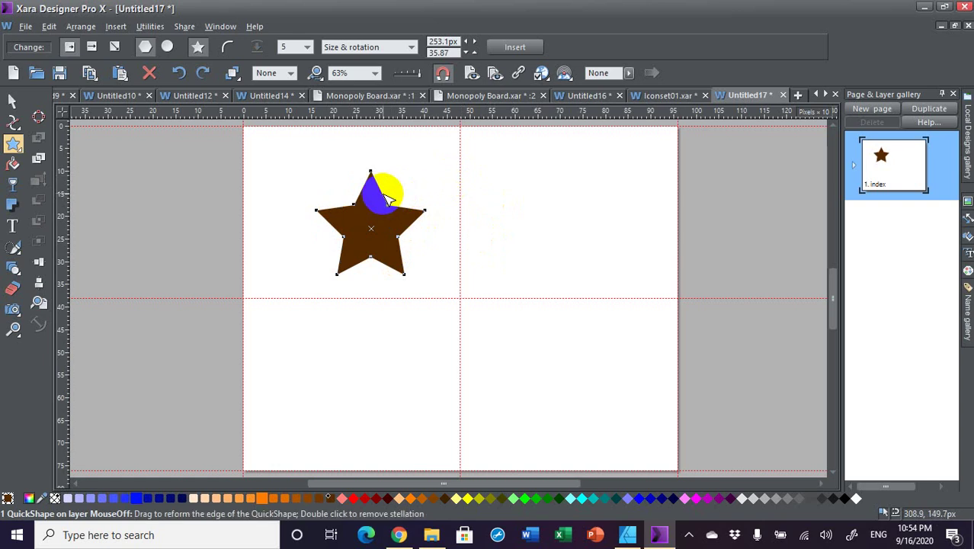
left_click_drag(387, 198, 381, 266)
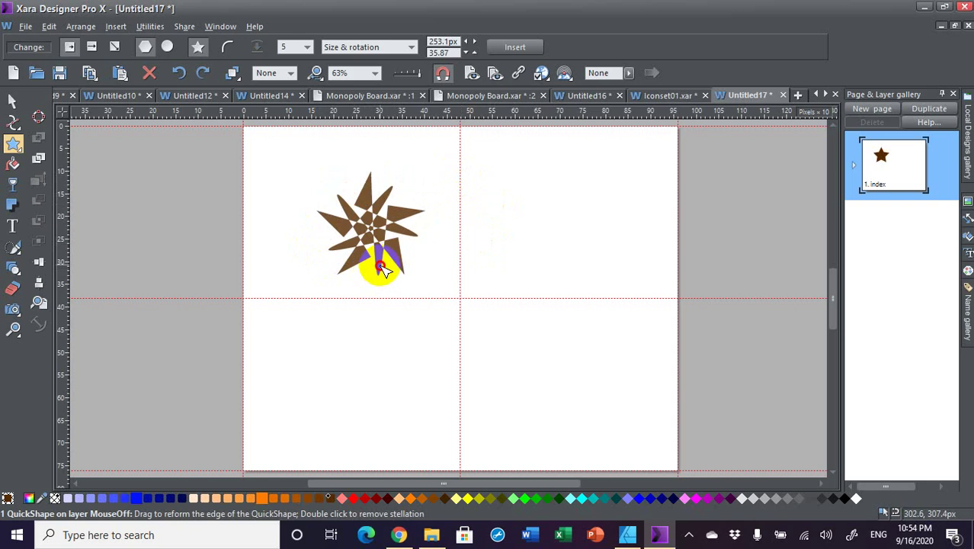
left_click_drag(381, 269, 378, 271)
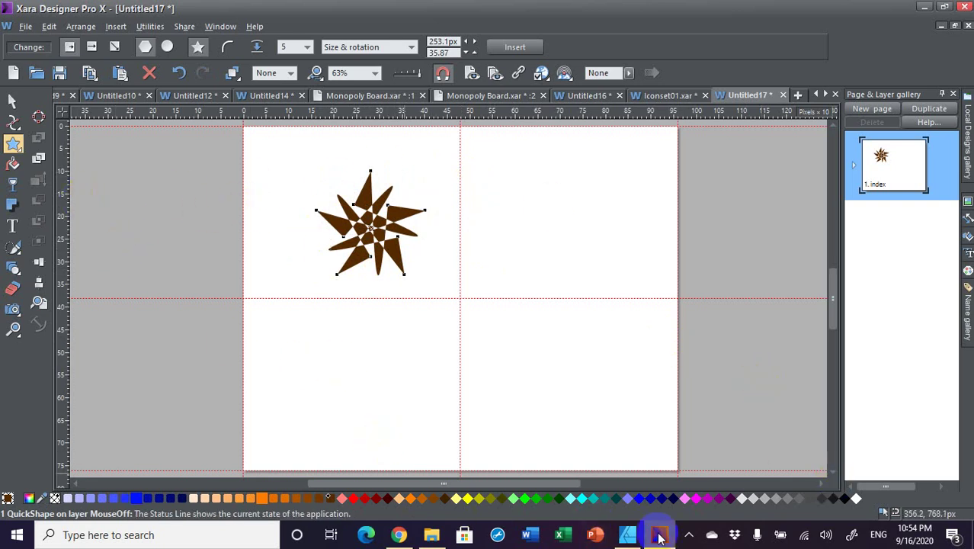
mouse_move(658, 535)
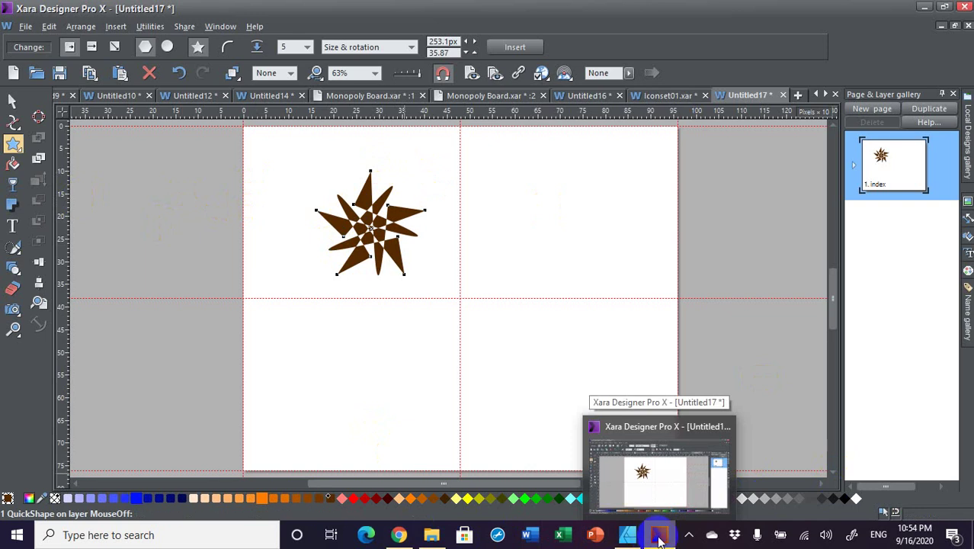
In Affinity Designer, draw two overlapping blue rectangles below the comparison lists
left_click(627, 535)
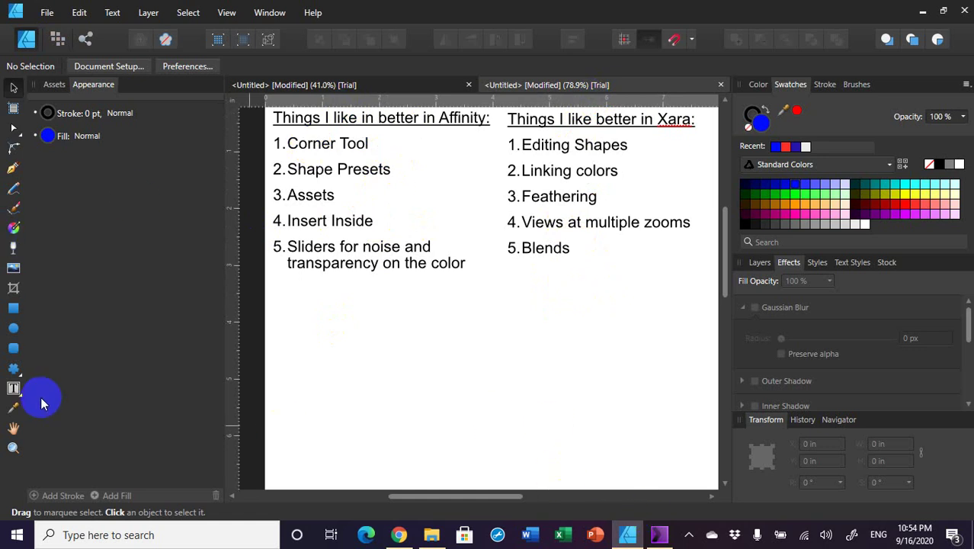
left_click(15, 309)
left_click_drag(338, 350, 446, 412)
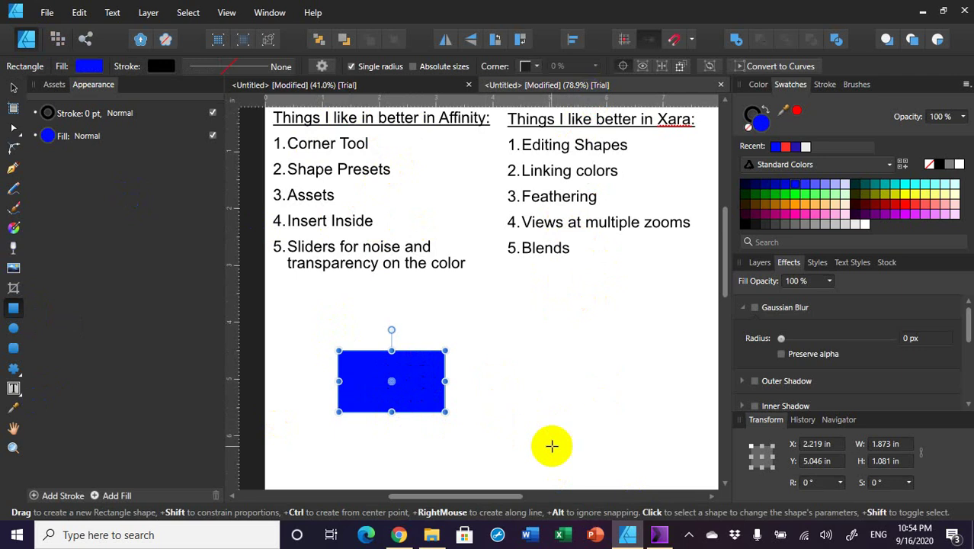
left_click_drag(545, 442, 411, 371)
Merge both rectangles into one blue shape with the Add boolean operation
left_click(13, 87)
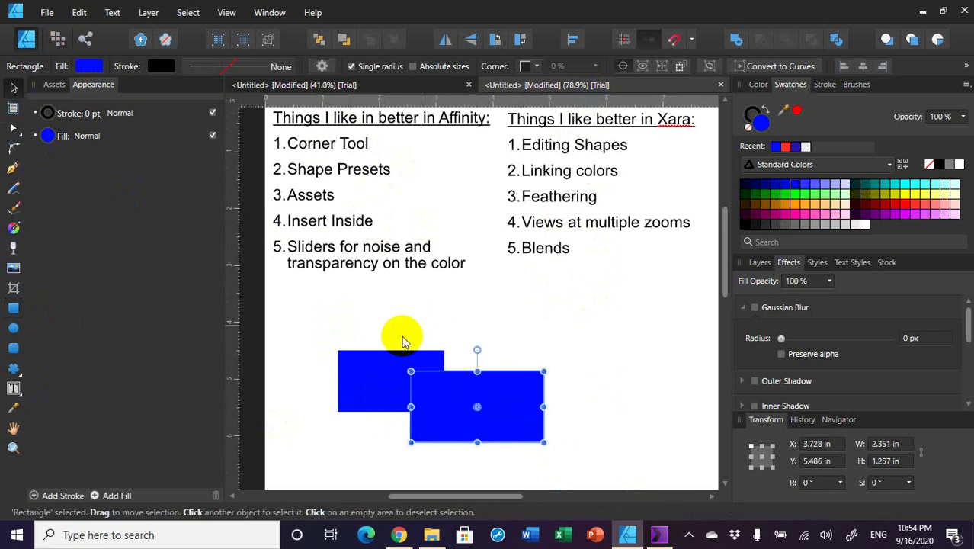
left_click(376, 385, "shift")
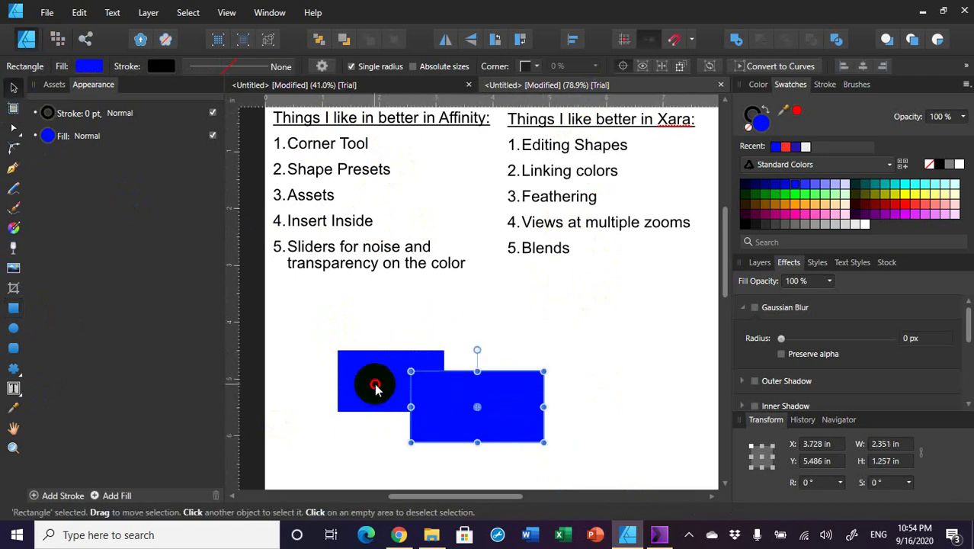
left_click(736, 40)
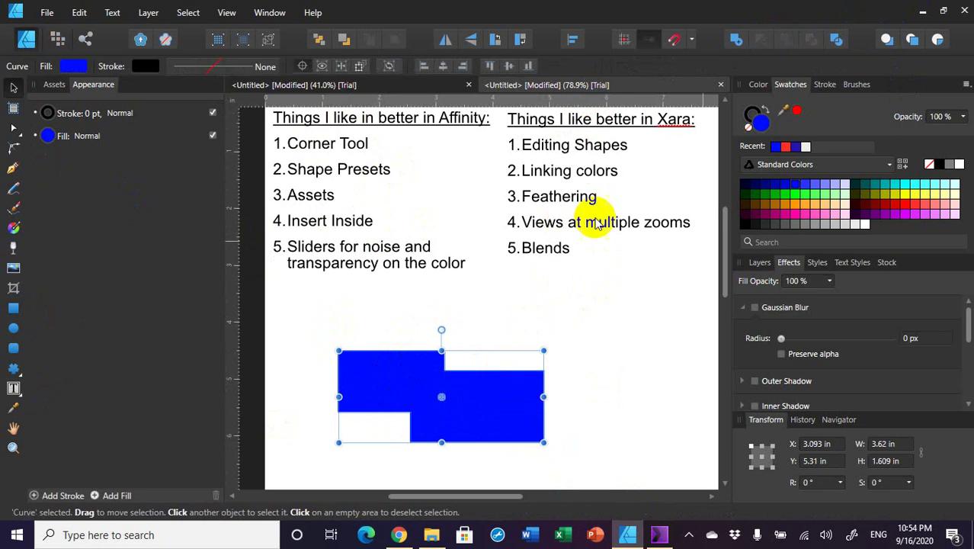
left_click(648, 322)
left_click(576, 435)
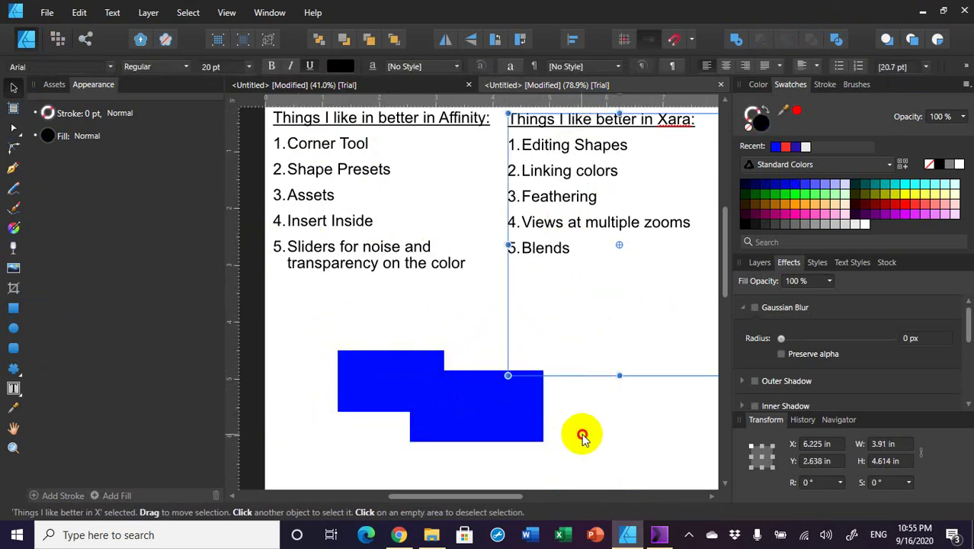
left_click(444, 413)
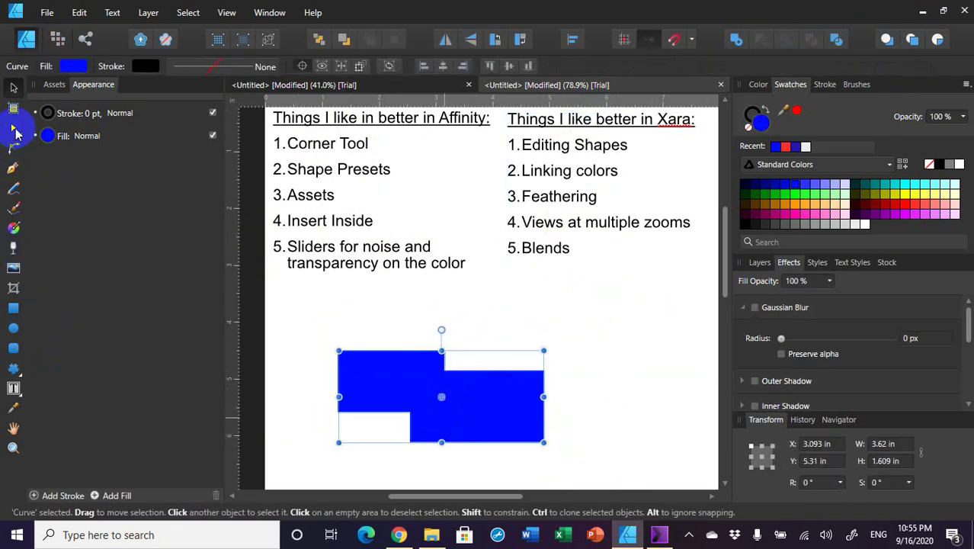
Round the blue shape's bottom-right and inner notch corners, then select its top corners
left_click(14, 147)
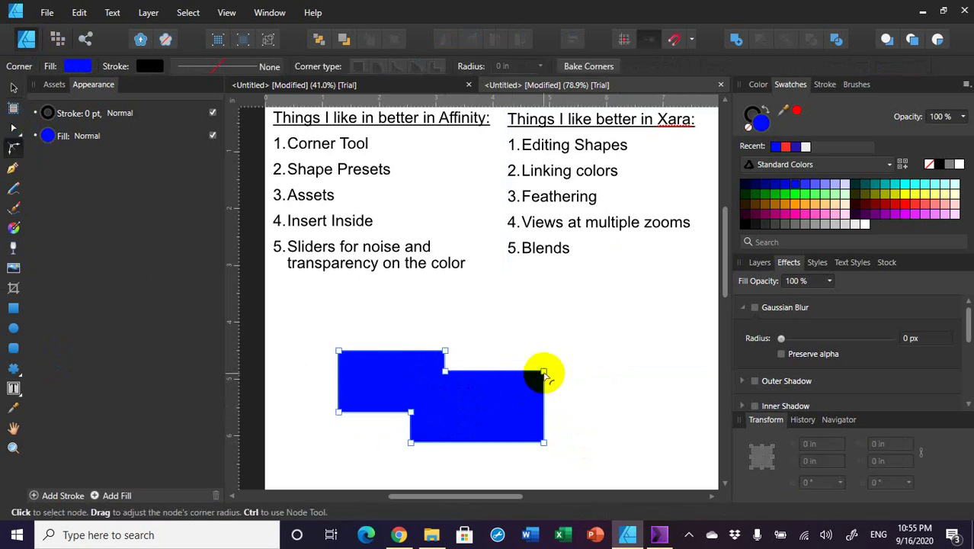
left_click_drag(542, 373, 525, 392)
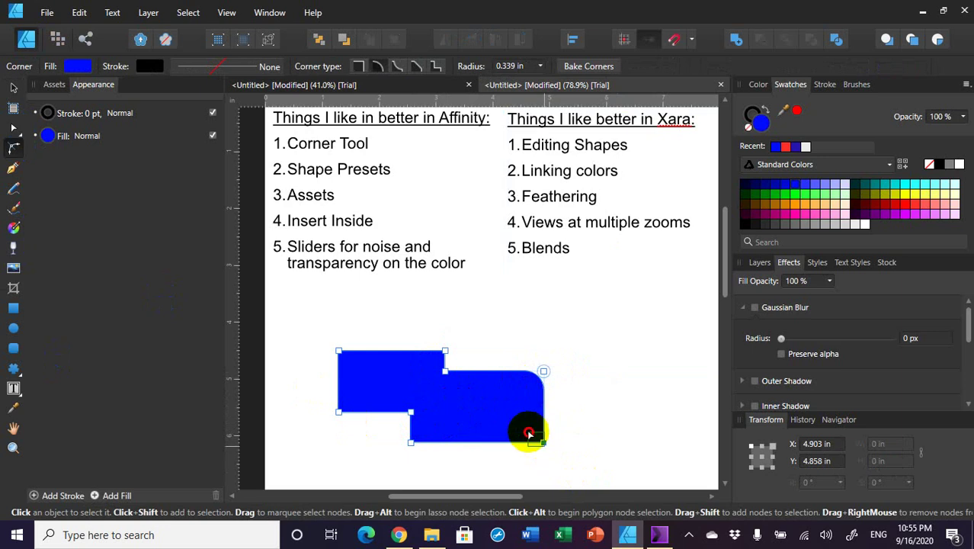
left_click(545, 443)
left_click_drag(545, 443, 518, 410)
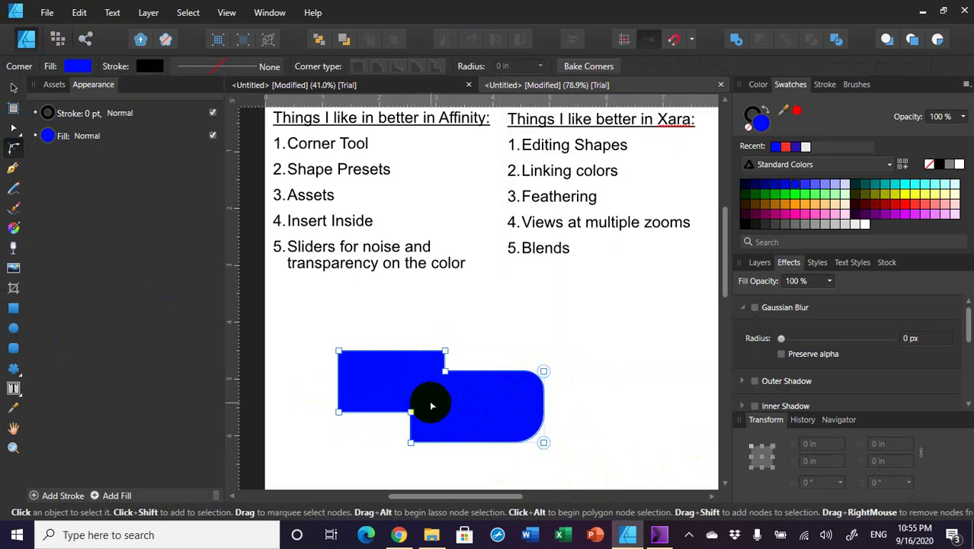
left_click(411, 412)
left_click_drag(395, 431, 392, 432)
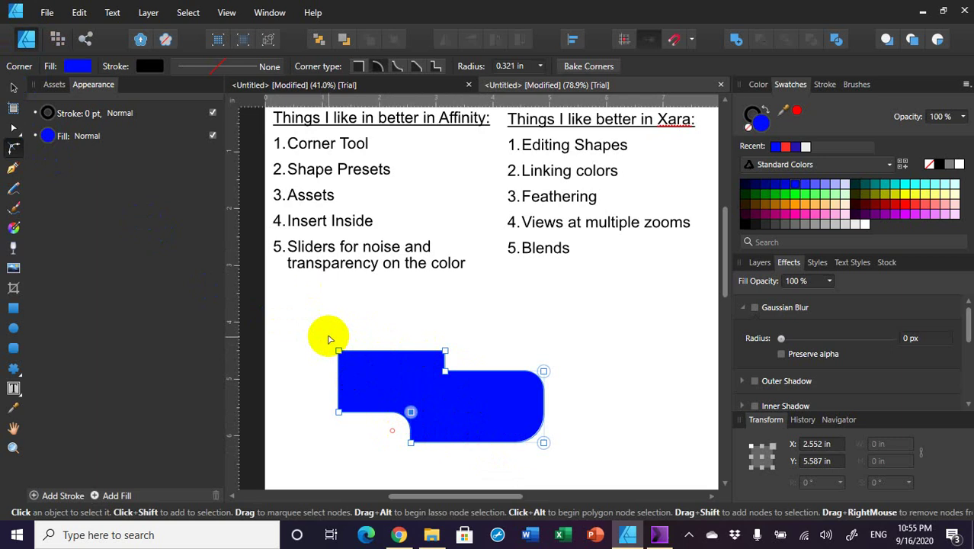
left_click_drag(328, 337, 431, 363)
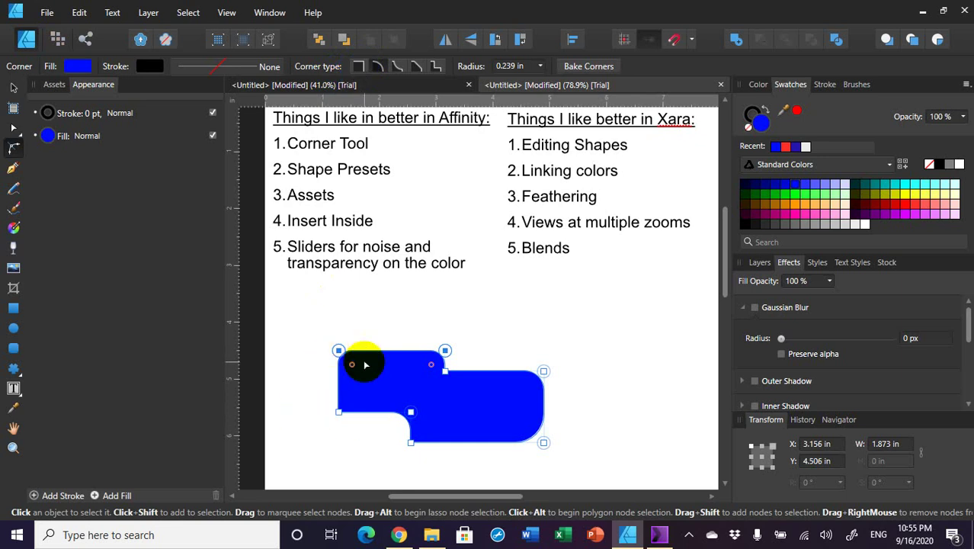
Try each corner type on the top corners, ending with square notches
left_click(363, 68)
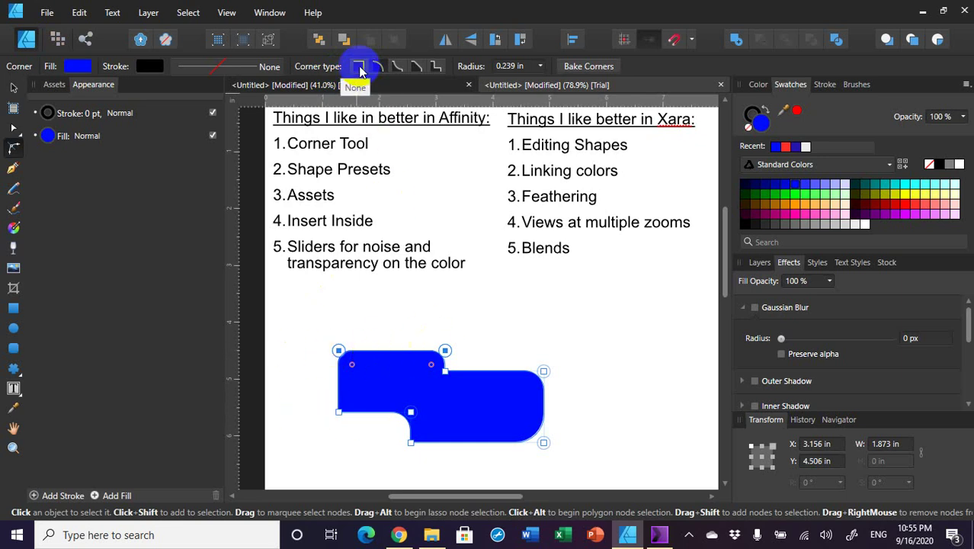
left_click(362, 69)
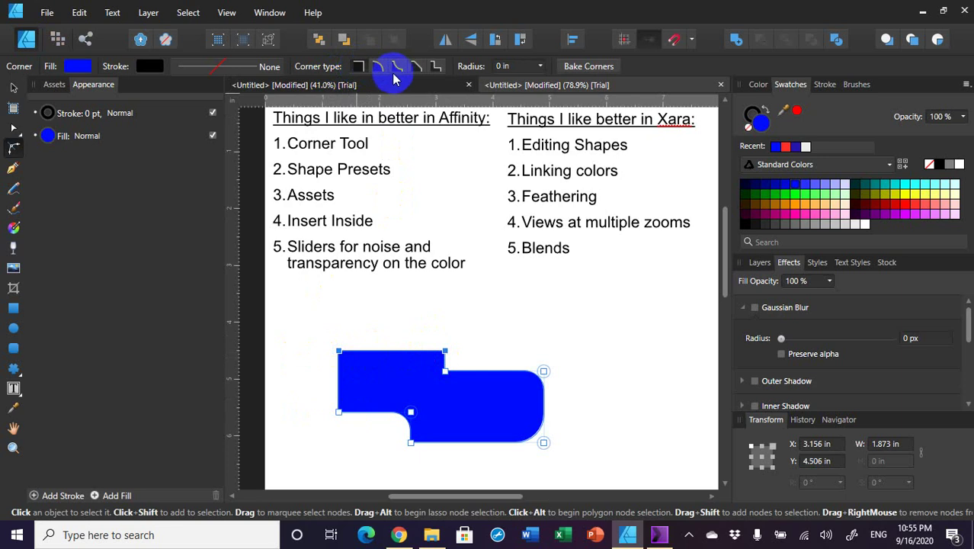
left_click(381, 68)
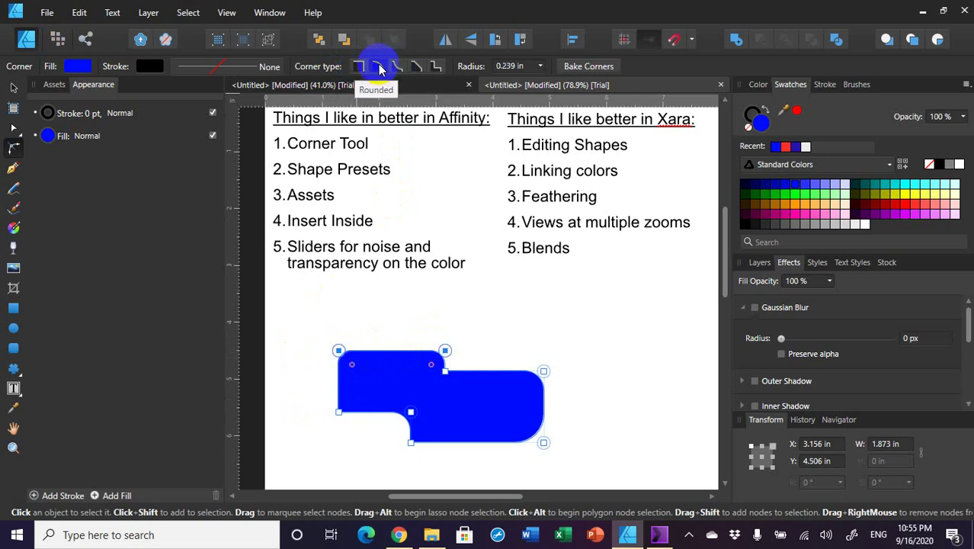
left_click(400, 69)
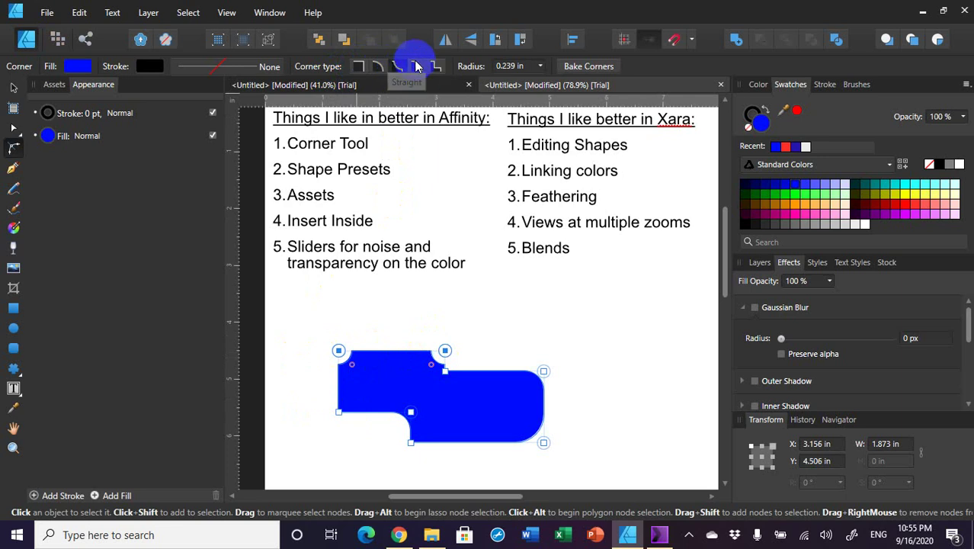
left_click(417, 68)
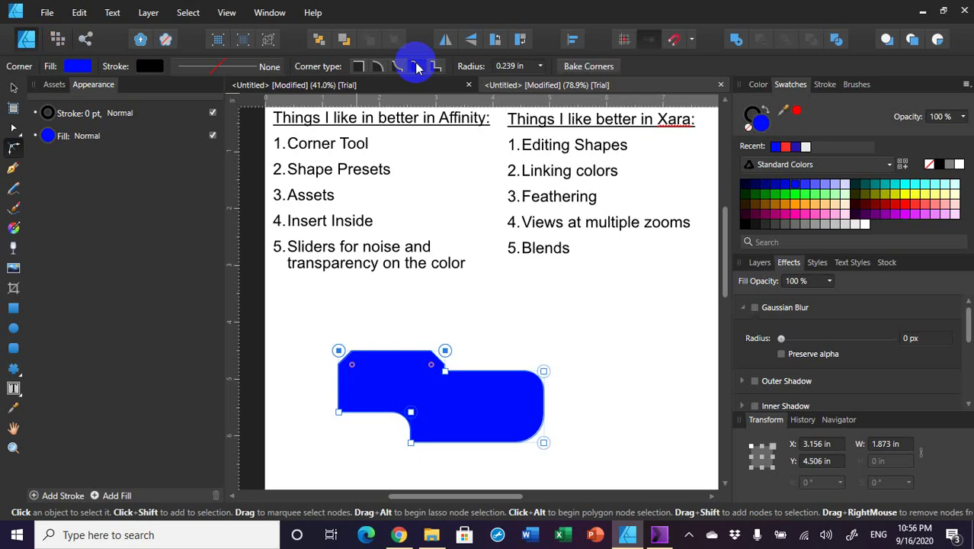
left_click(436, 68)
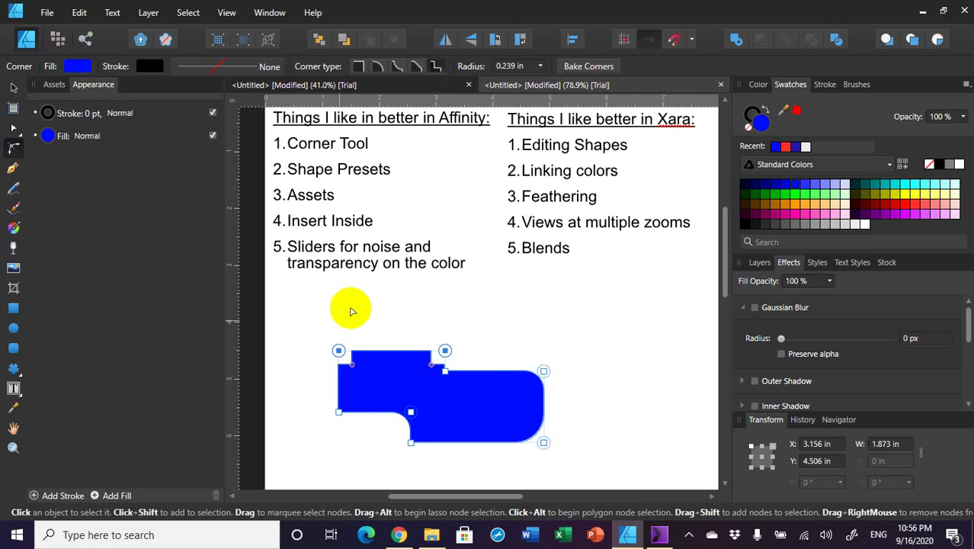
Delete the notched blue corner-demo shape
left_click(13, 89)
left_click(348, 369)
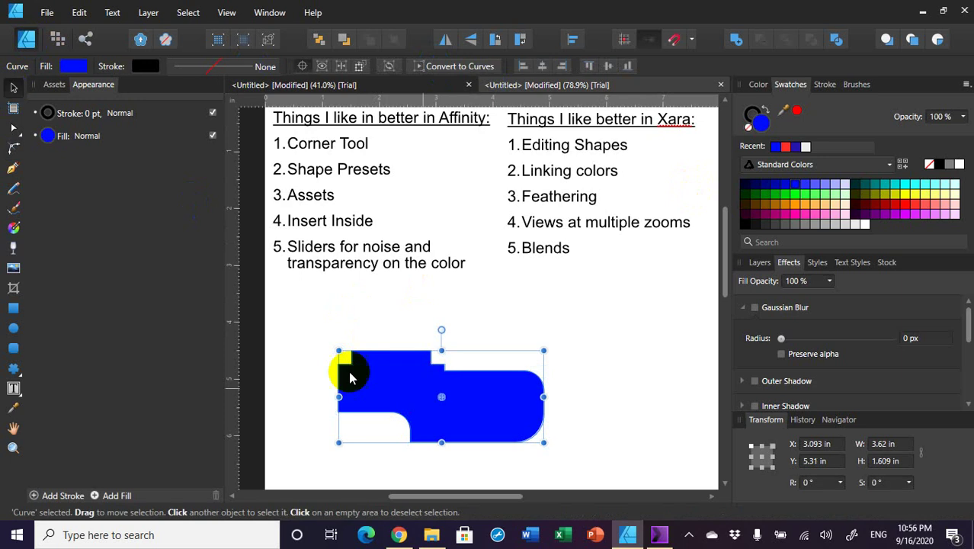
left_click(481, 391)
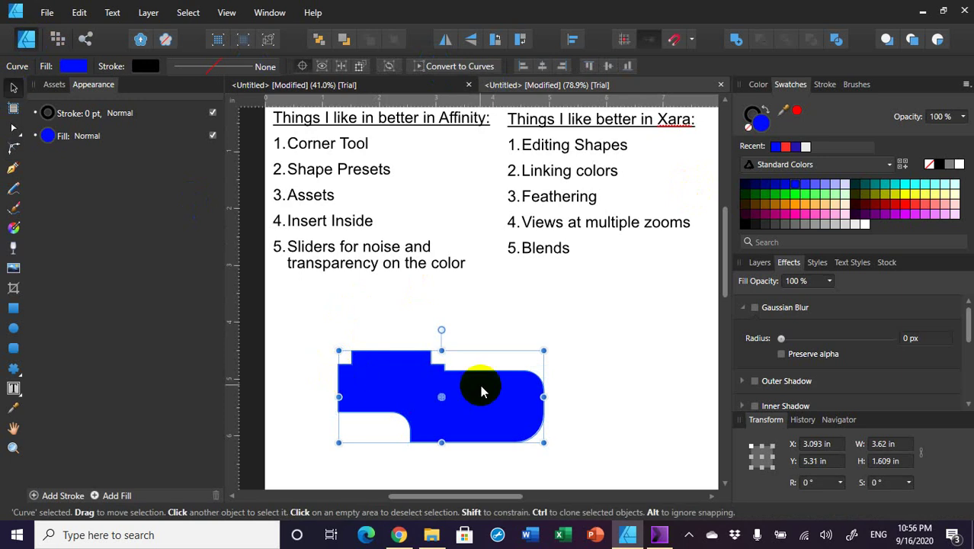
key("Delete")
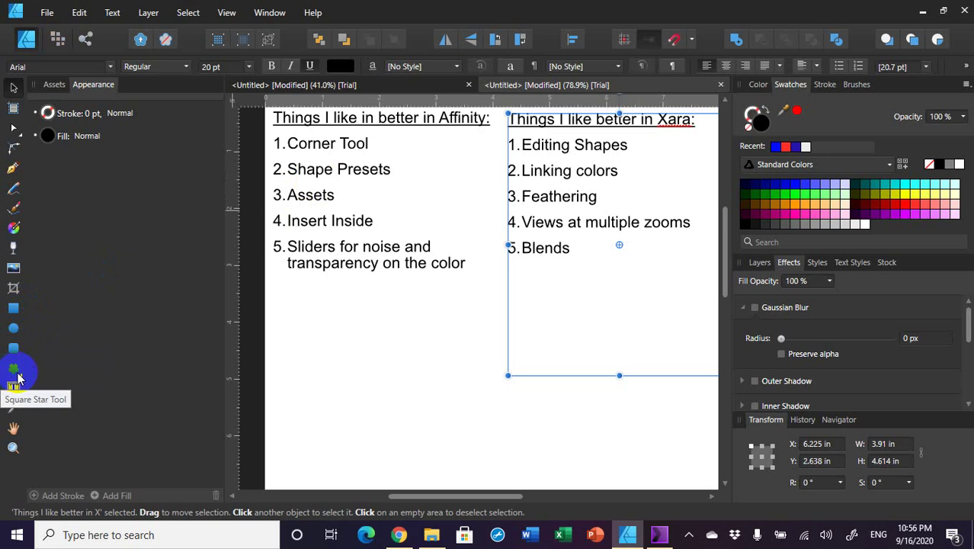
Draw a blue heart below the Affinity list with the Heart Tool
left_click(19, 379)
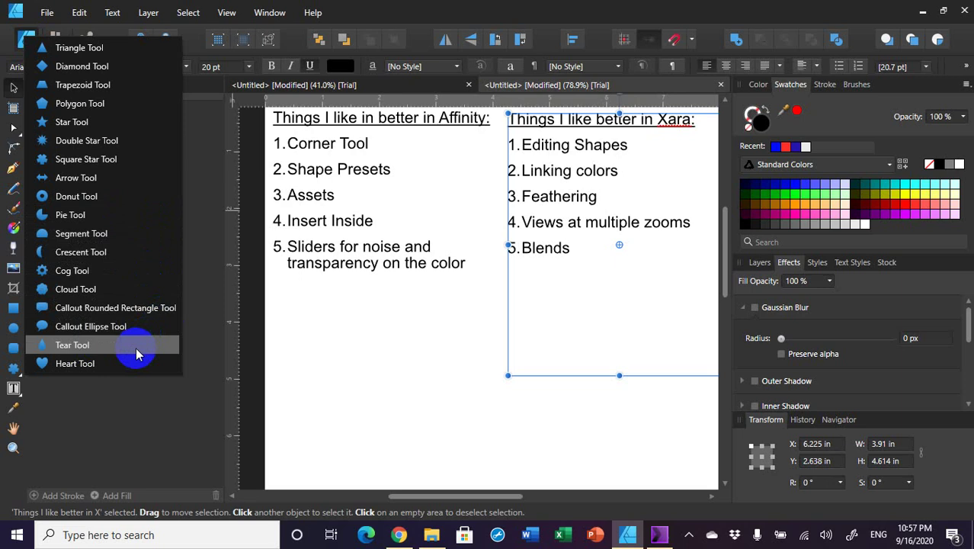
left_click(68, 370)
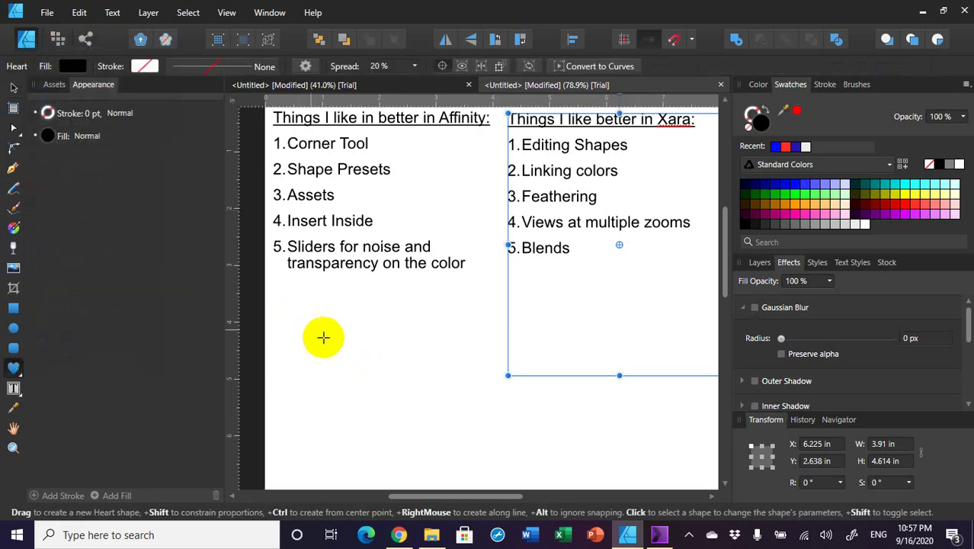
left_click_drag(330, 338, 425, 419)
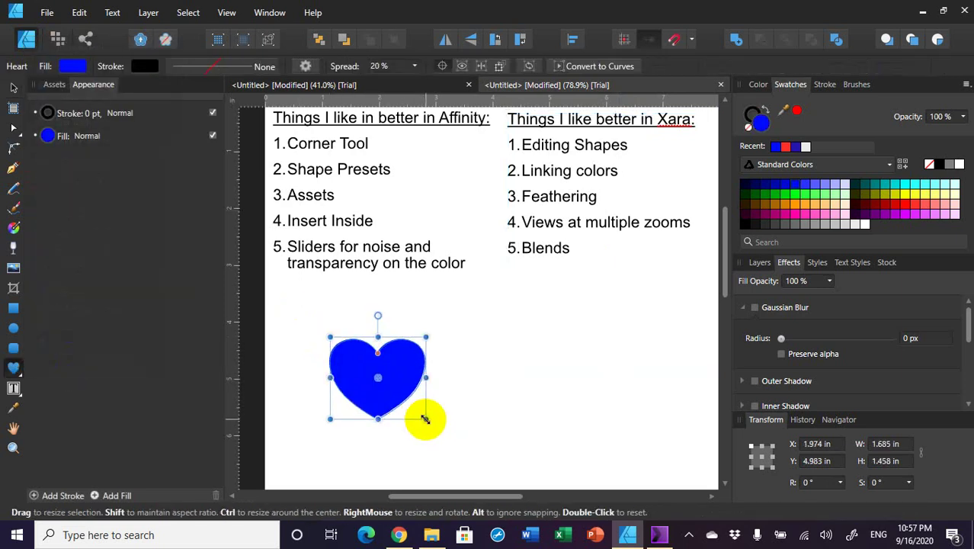
Draw a 12-tooth blue cog, 1.754 in square, below the Xara list
left_click(14, 373)
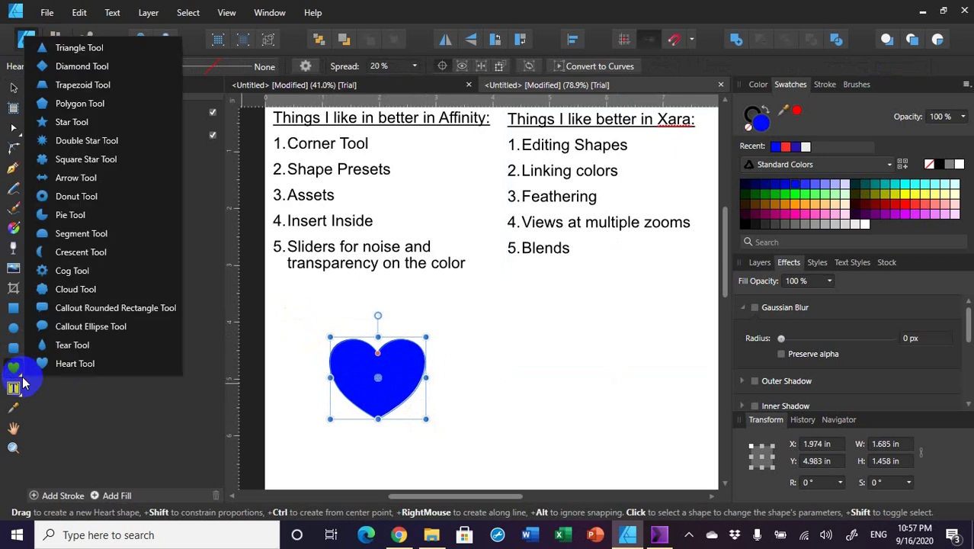
left_click(96, 273)
left_click_drag(496, 367, 598, 464)
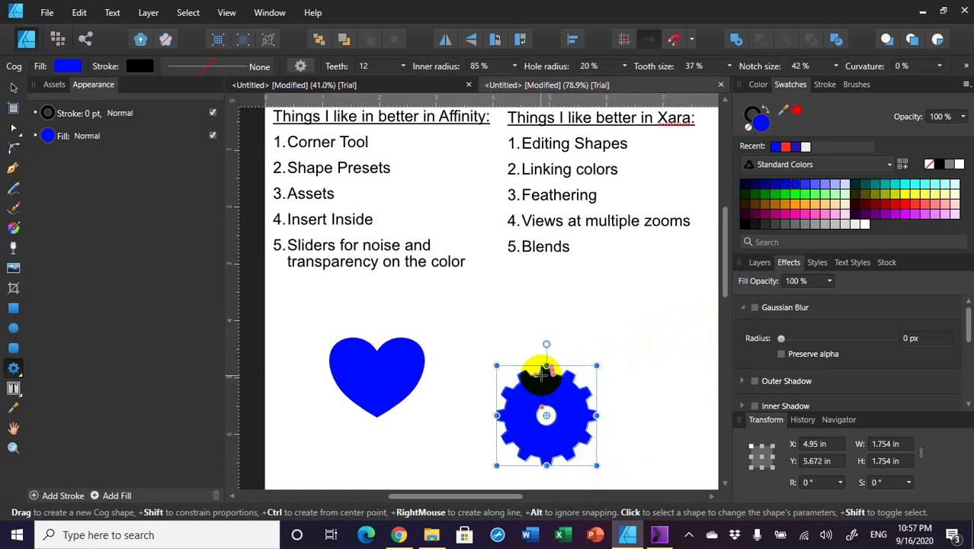
Reshape the cog with long, petal-rounded teeth and a 35% centre hole
left_click_drag(541, 372, 541, 385)
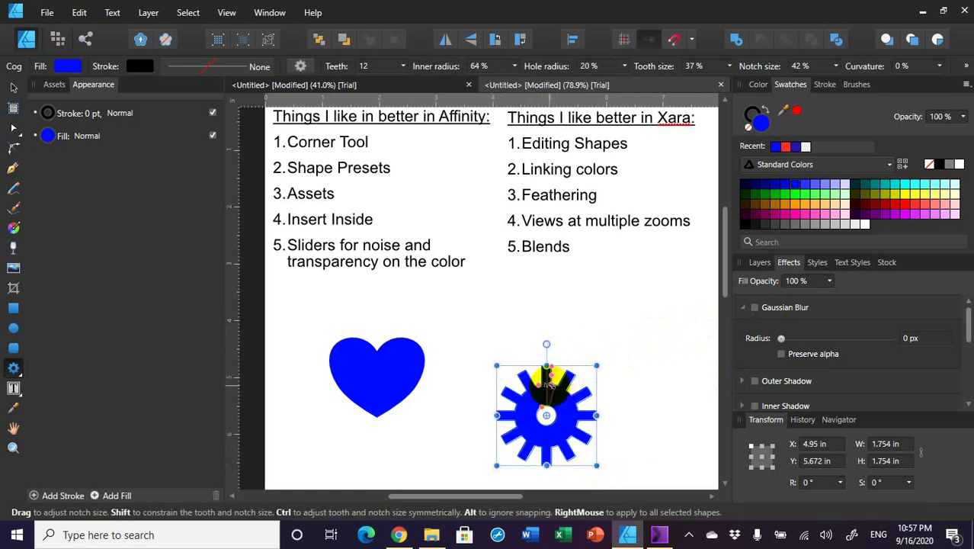
left_click_drag(547, 385, 576, 375)
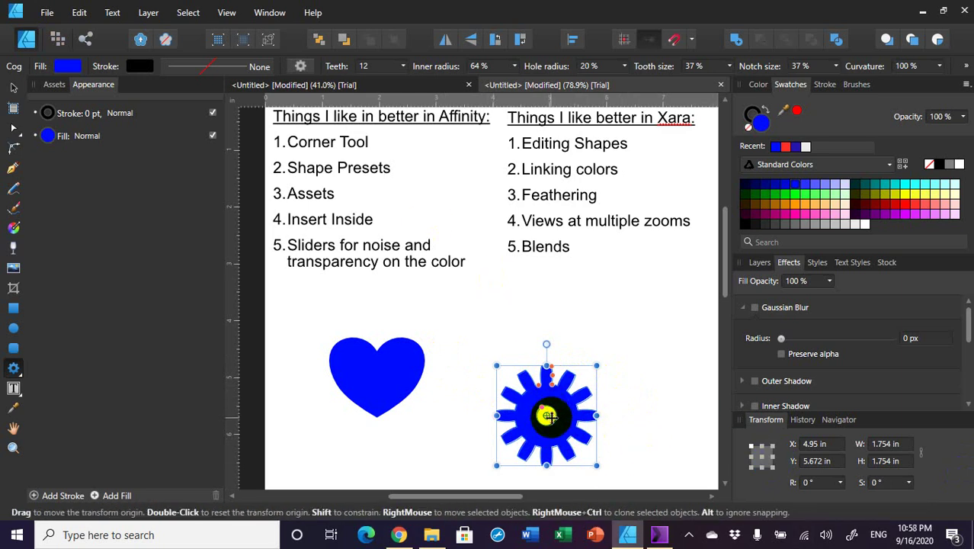
left_click_drag(543, 412, 538, 387)
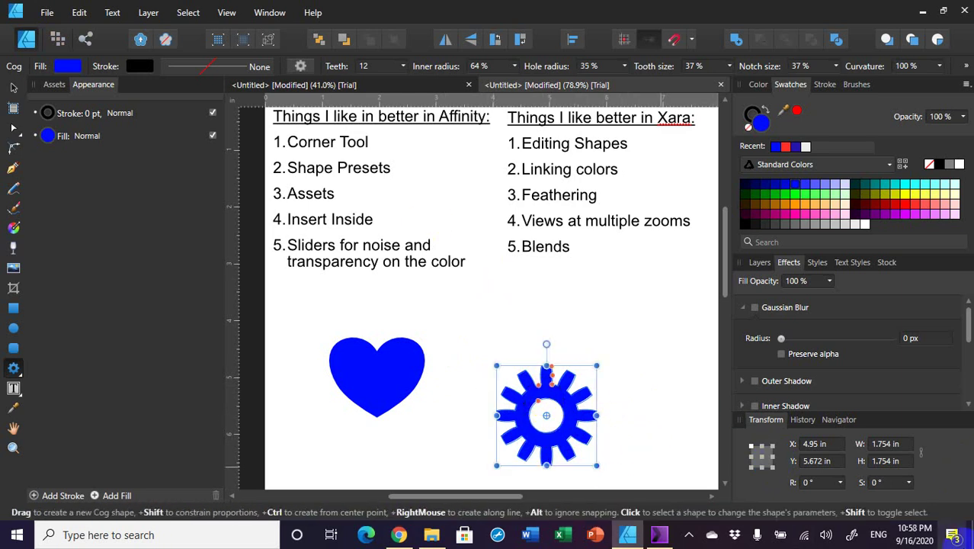
Delete the blue heart and the reshaped cog, keeping both comparison list frames in place
left_click(12, 90)
left_click_drag(290, 298, 355, 363)
key("ctrl+z")
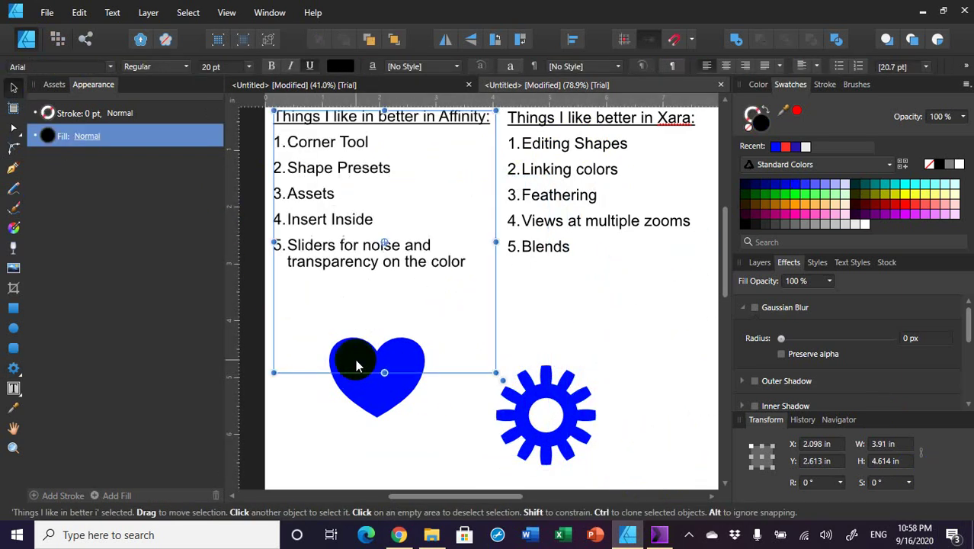
left_click(351, 391)
left_click(562, 432)
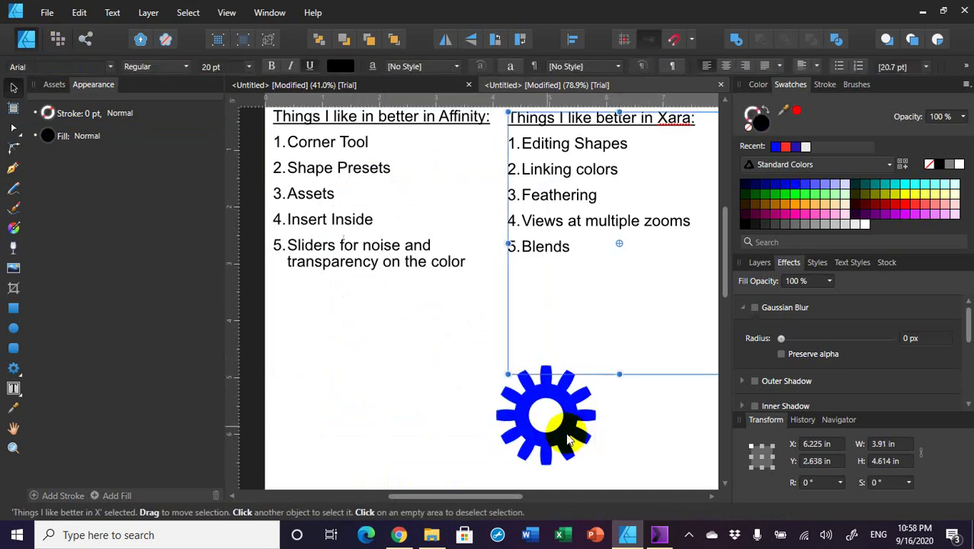
left_click(577, 439)
key("Delete")
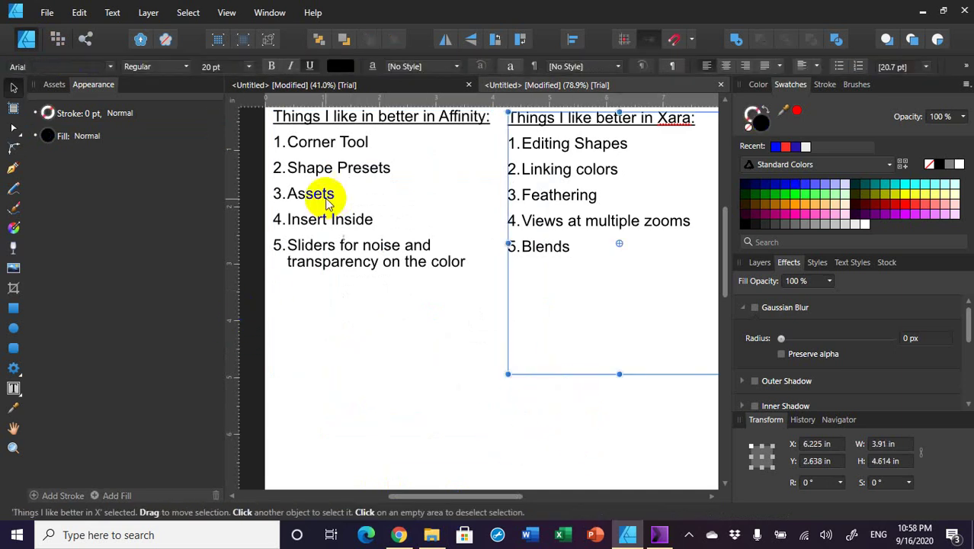
left_click(387, 342)
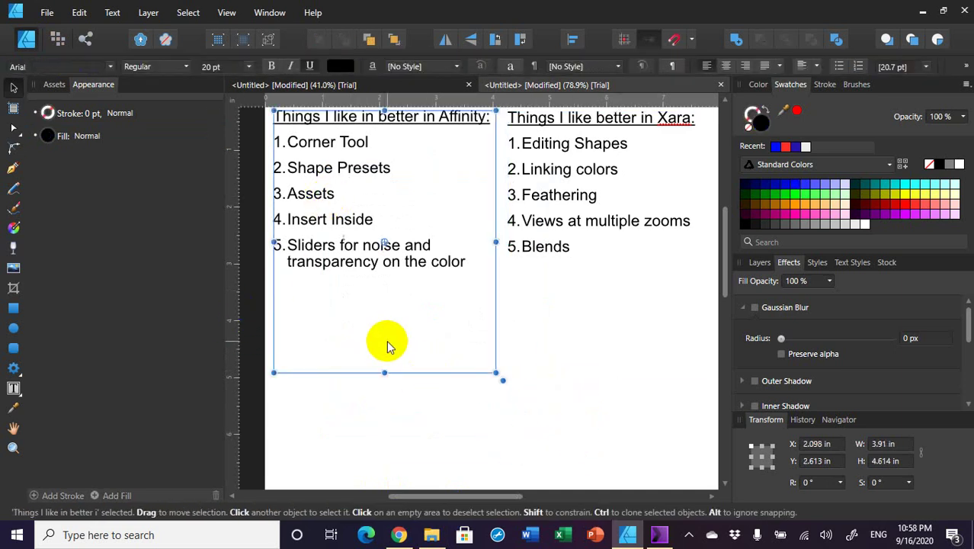
left_click(511, 431)
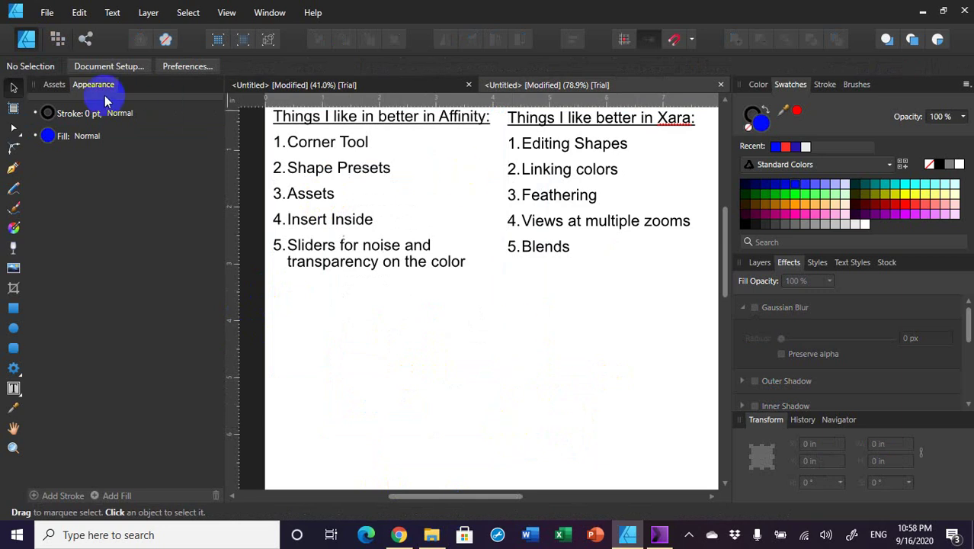
Open the Assets library on the iOS 12 collection and peek into its Keyboards category
left_click(53, 84)
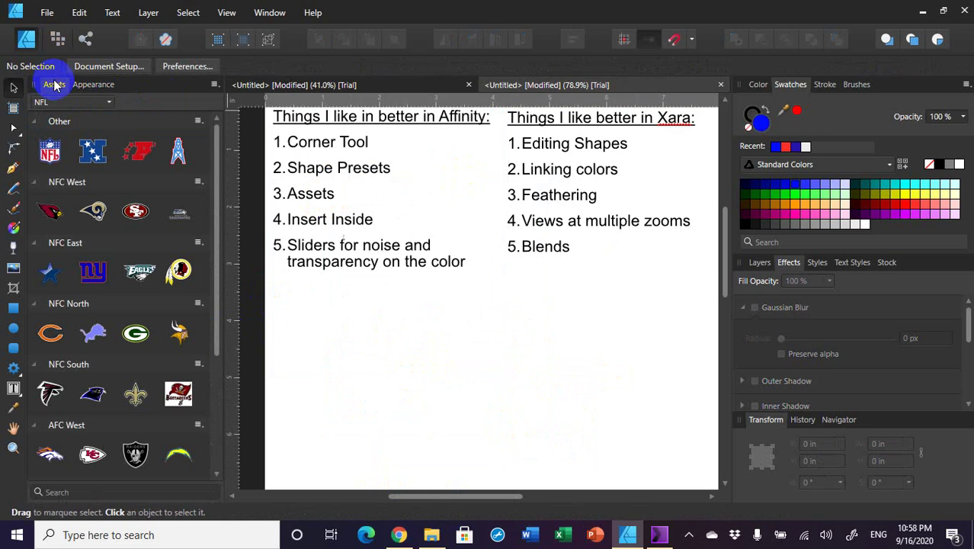
left_click(111, 101)
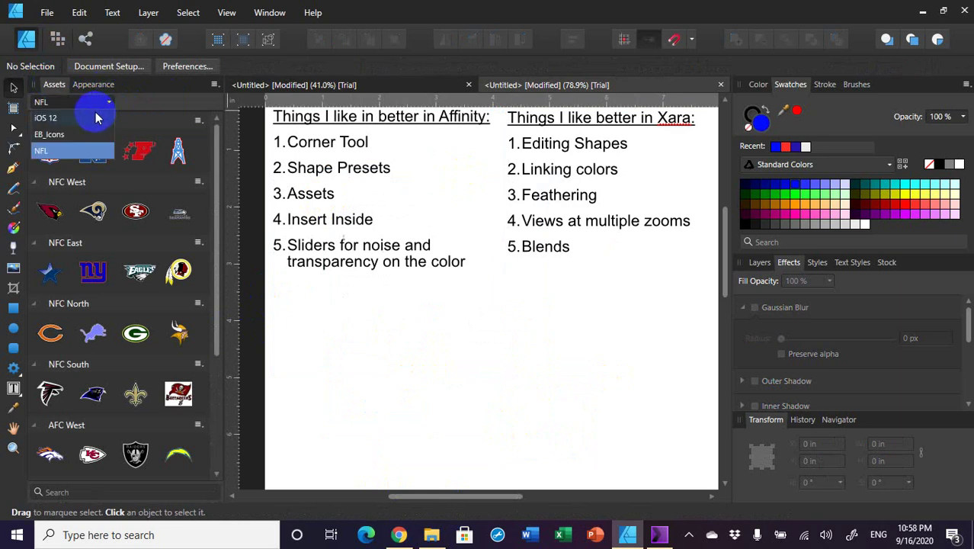
left_click(96, 118)
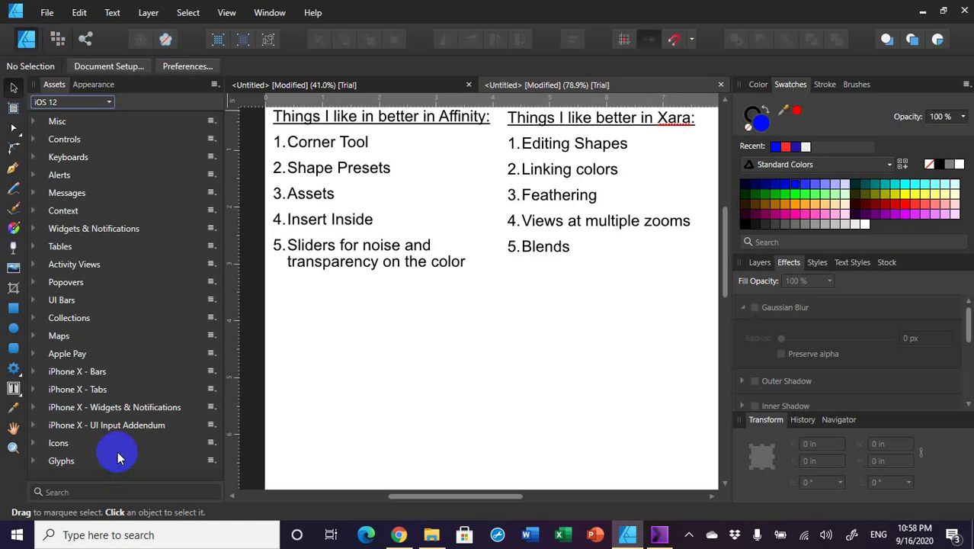
left_click(92, 157)
left_click(91, 156)
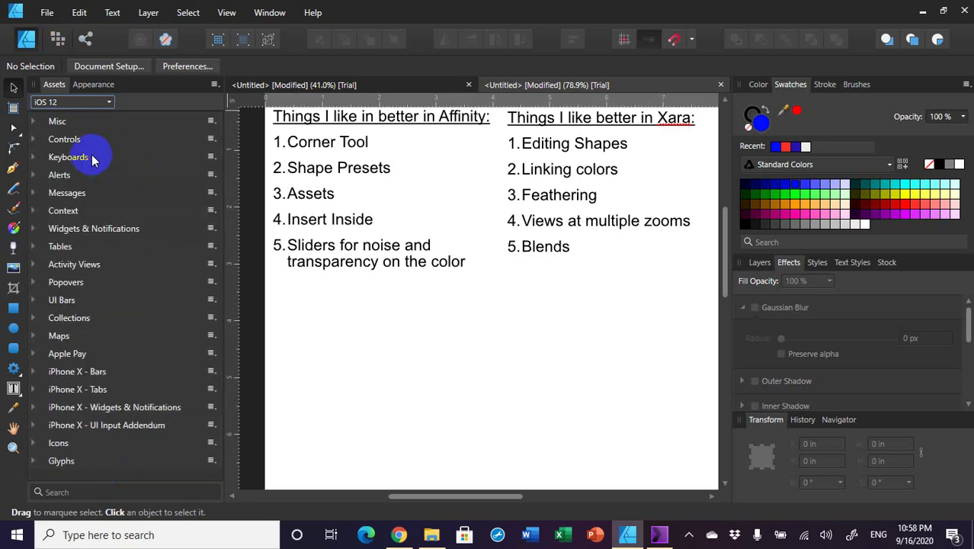
Switch the assets collection to EB_Icons and scroll through its green icons
left_click(109, 103)
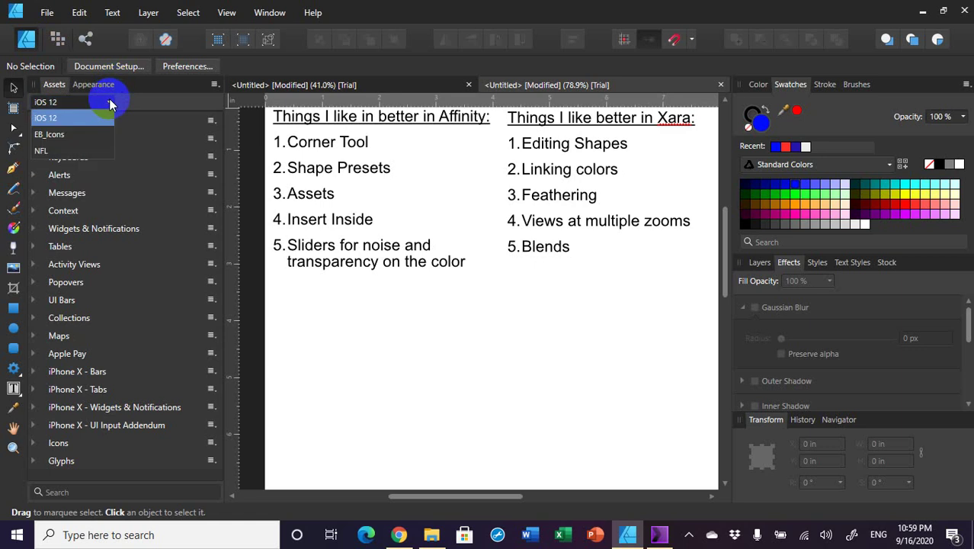
left_click(78, 134)
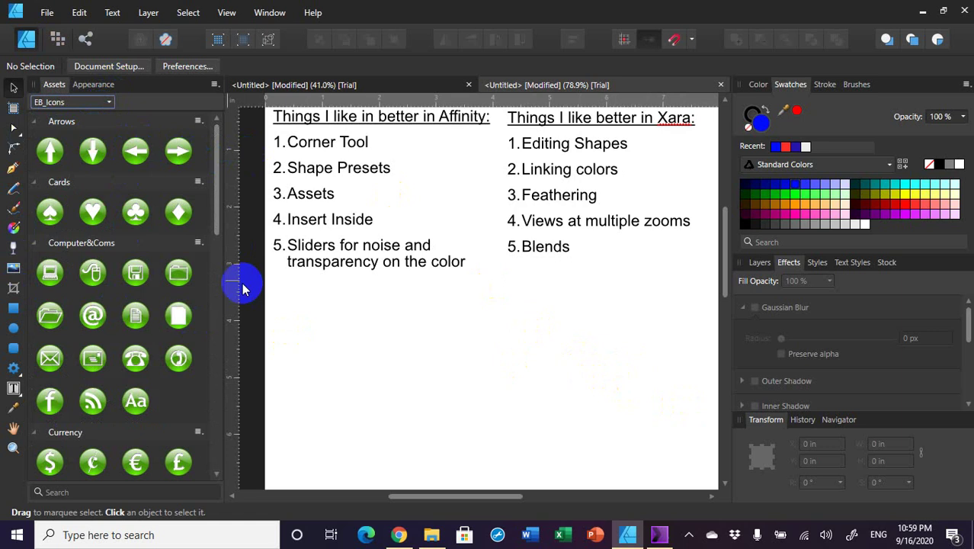
scroll(194, 305, "down", 9)
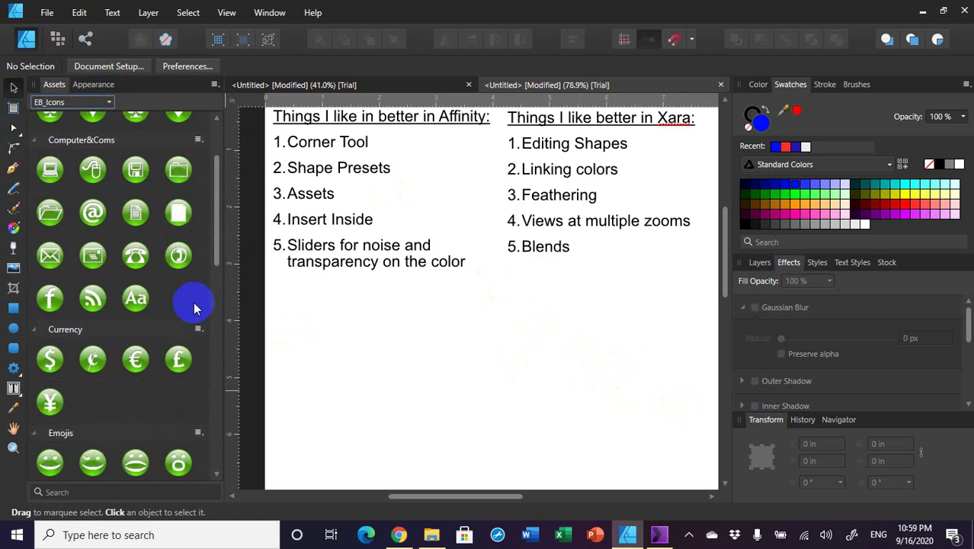
scroll(194, 305, "down", 9)
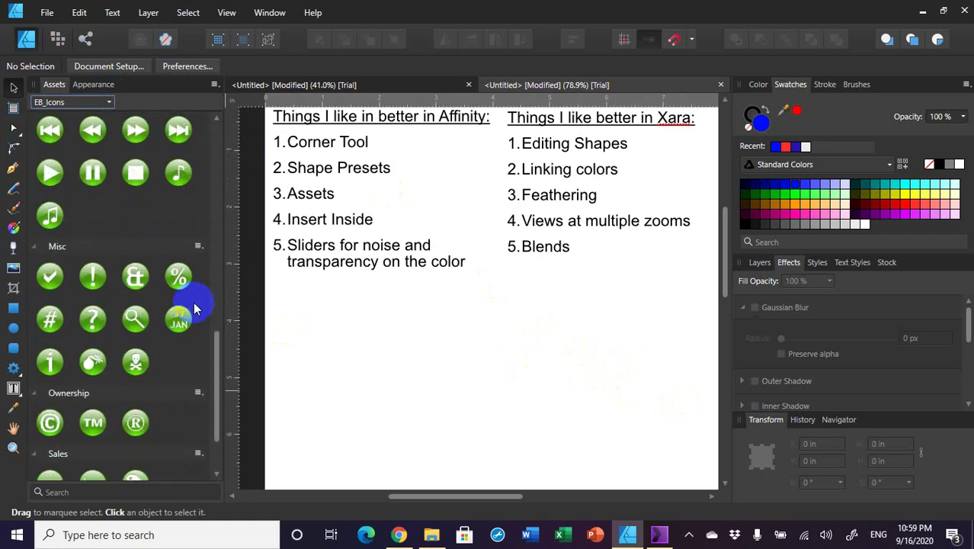
scroll(193, 305, "up", 15)
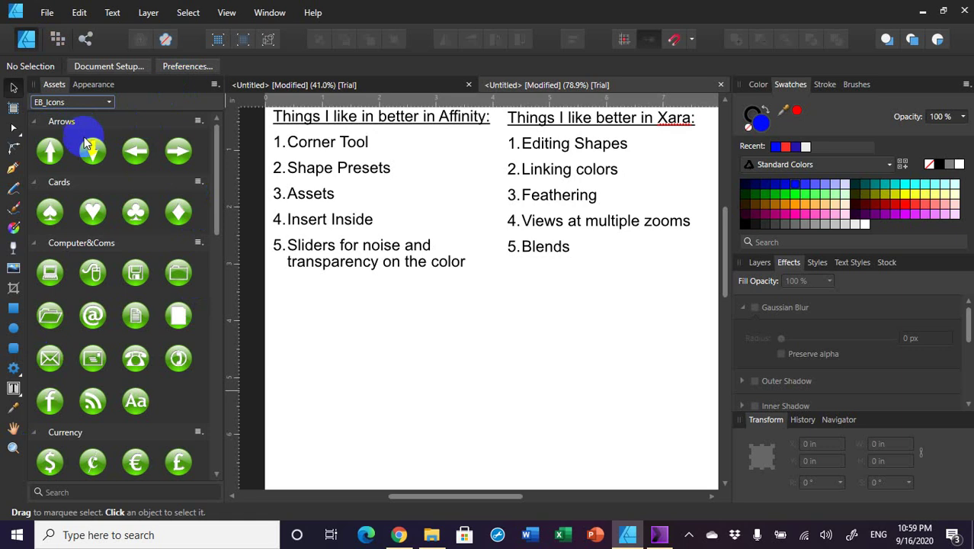
left_click_drag(88, 276, 573, 424)
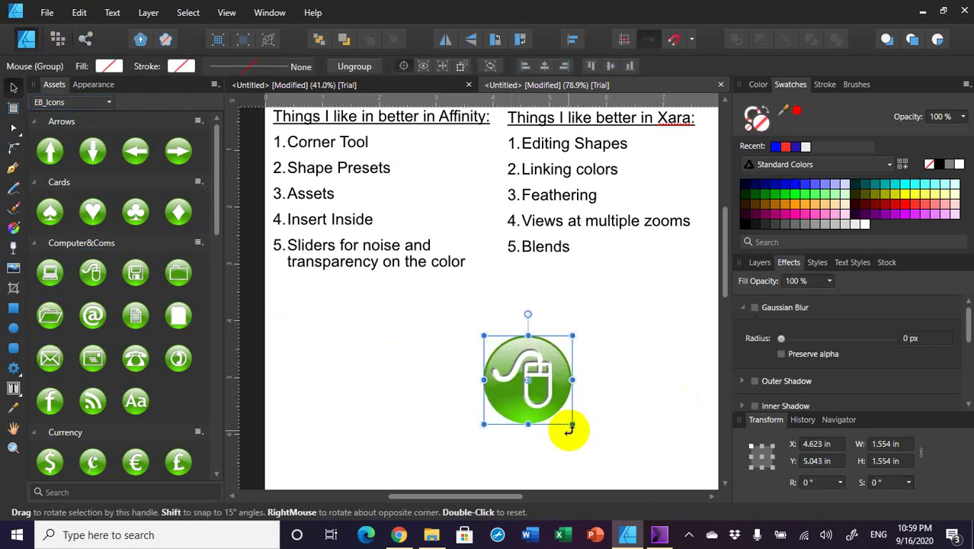
left_click(640, 425)
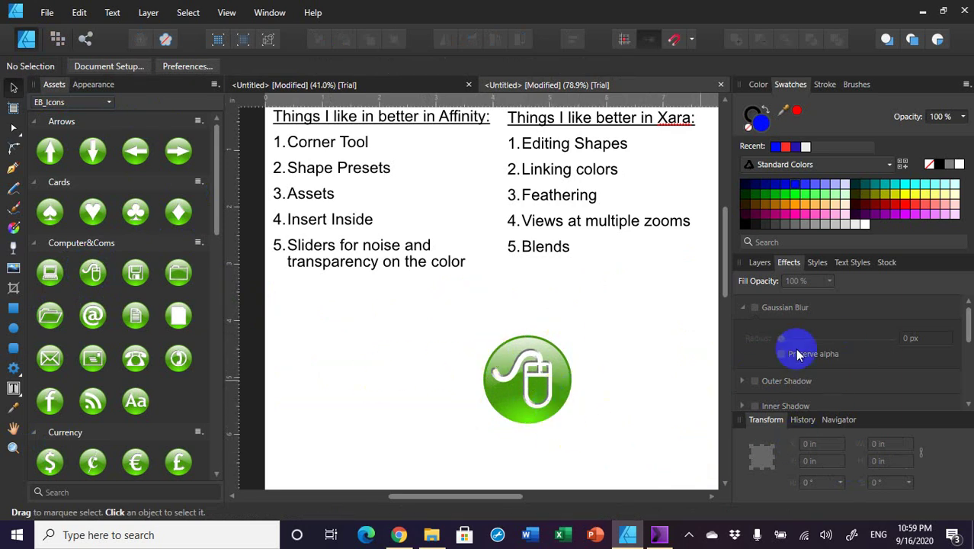
Set both gradient stops of the Mouse group's Ellipse to blue swatches, replacing the green
left_click(758, 262)
left_click(739, 302)
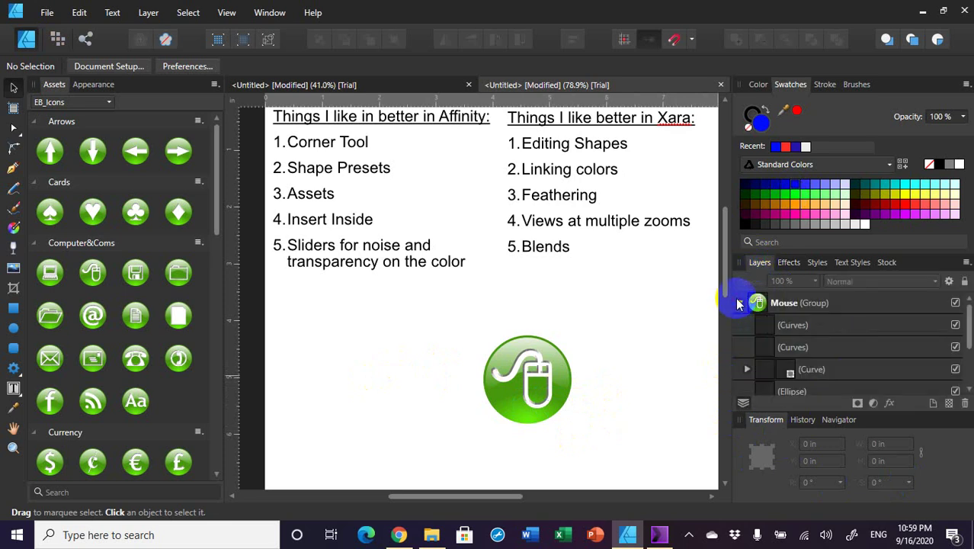
scroll(840, 333, "down", 2)
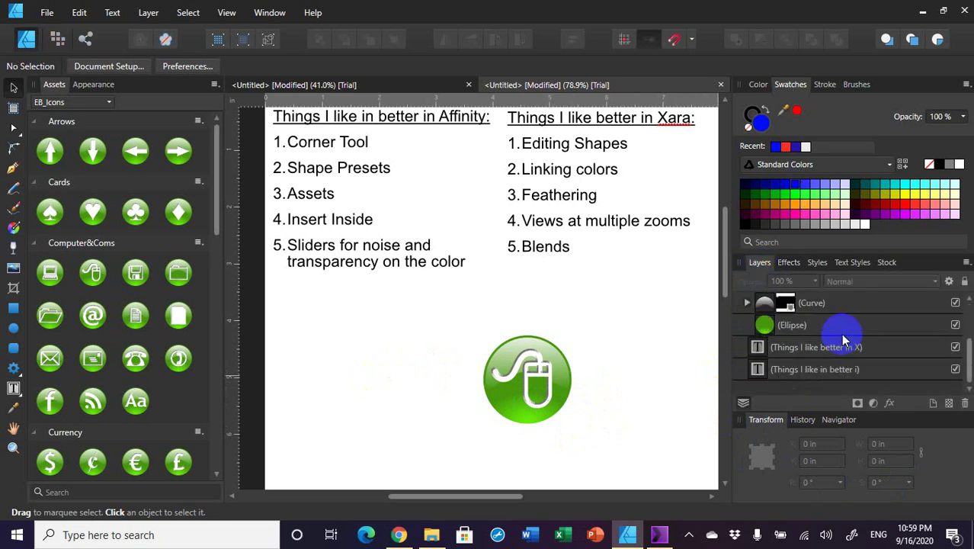
left_click(787, 325)
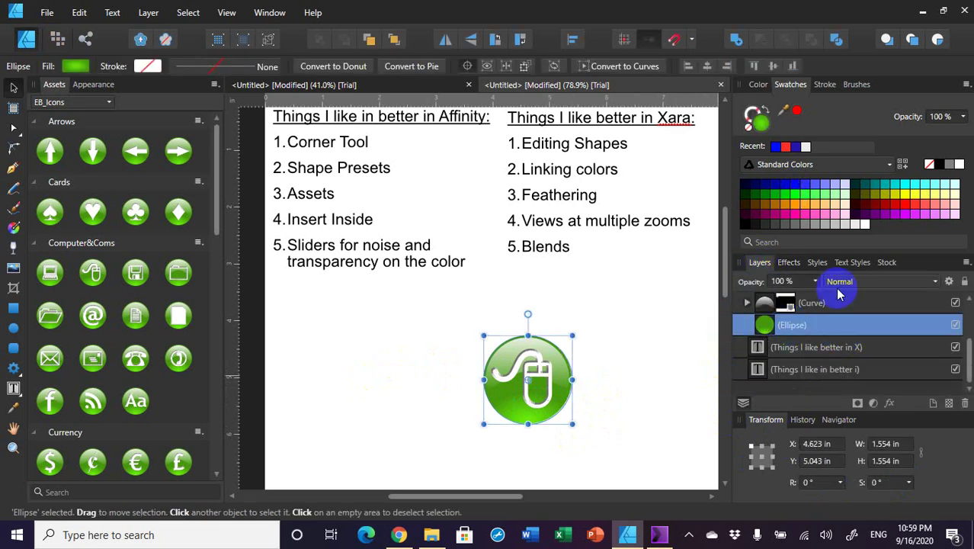
left_click(75, 66)
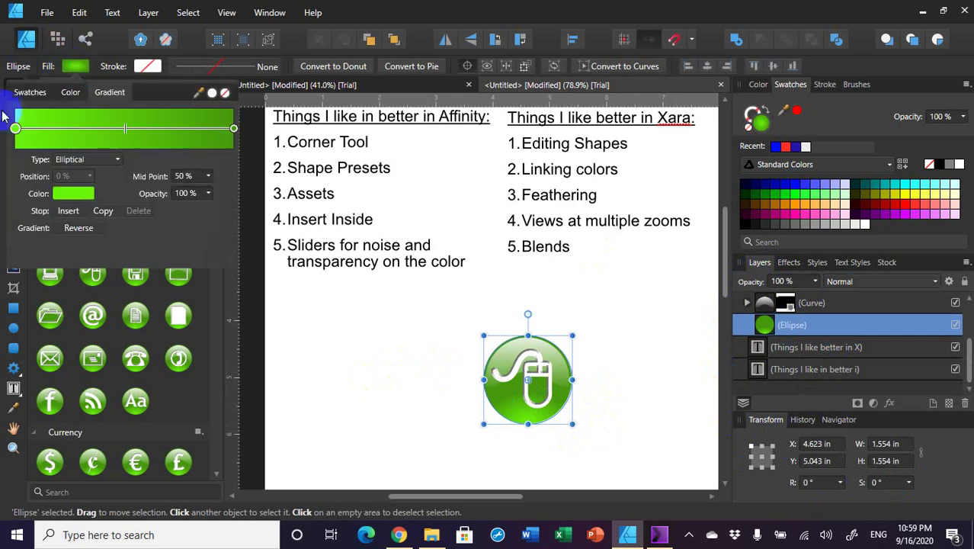
left_click(74, 195)
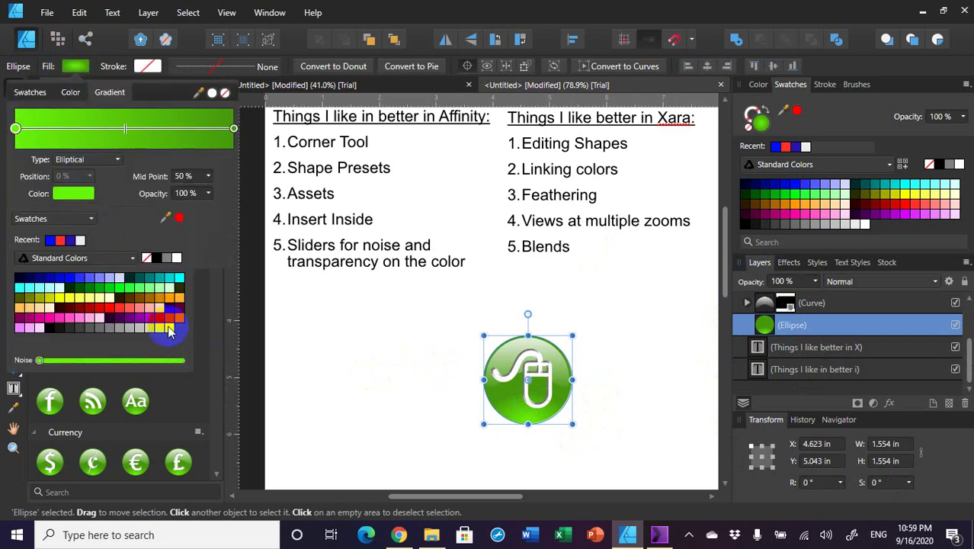
left_click(69, 275)
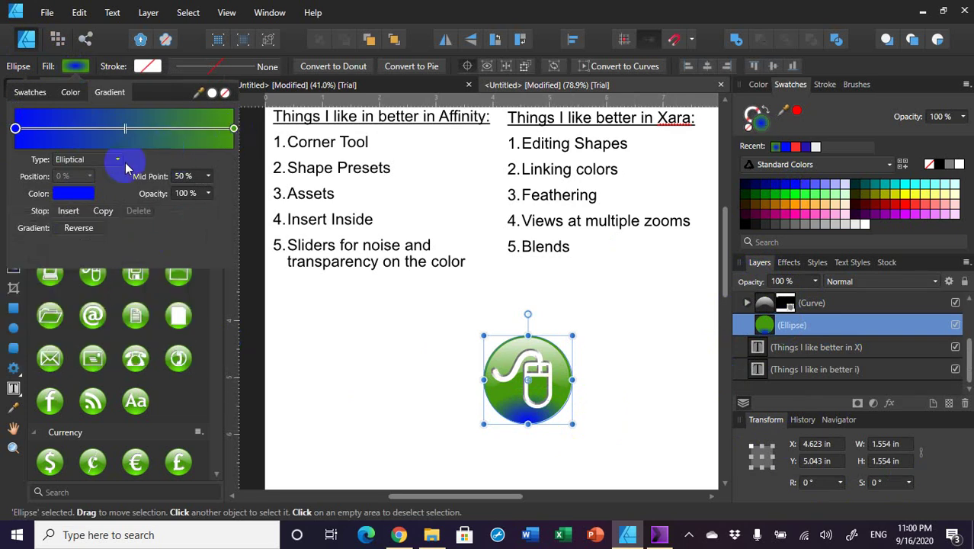
left_click(233, 129)
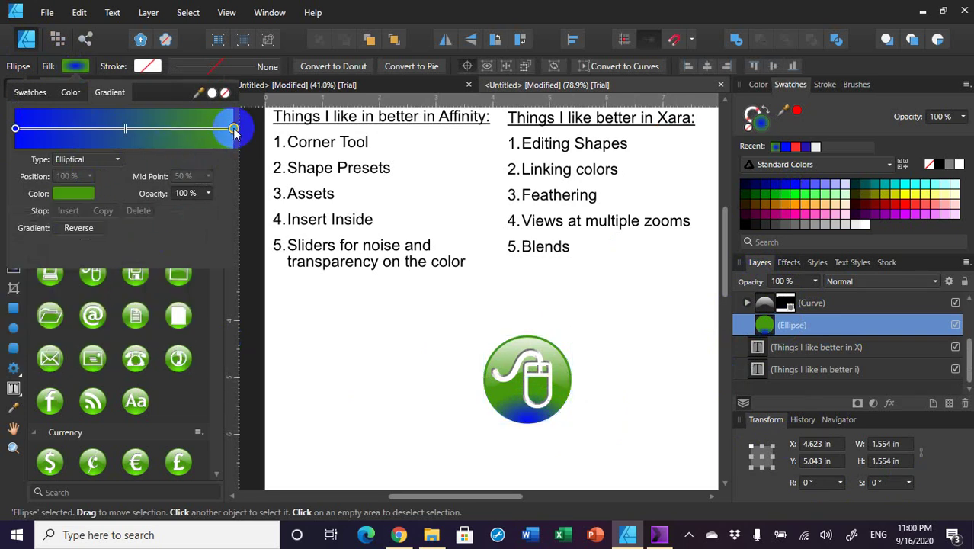
left_click(75, 194)
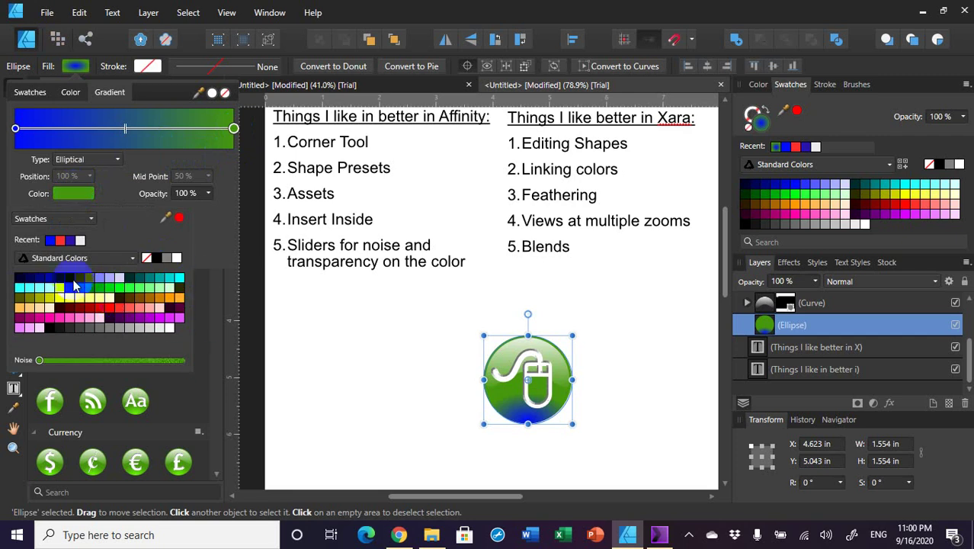
left_click(38, 279)
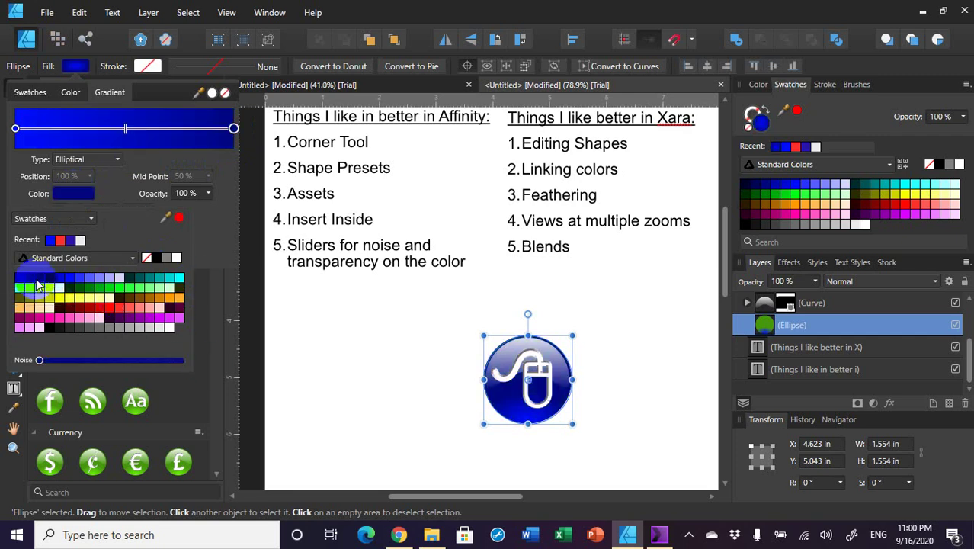
left_click(390, 447)
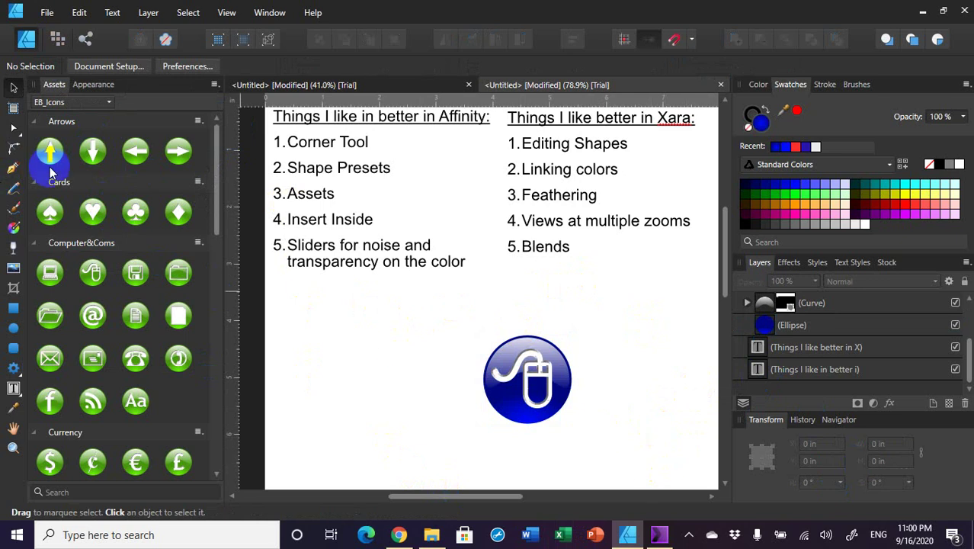
Place the Miami Dolphins logo from the NFL asset set and shrink it to about 2.5 in wide
left_click(109, 104)
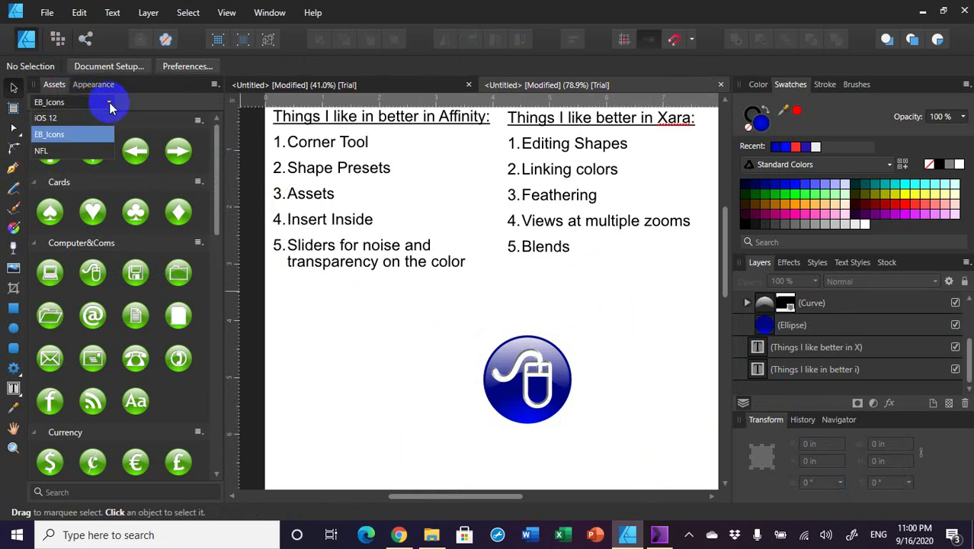
left_click(46, 151)
scroll(141, 366, "down", 3)
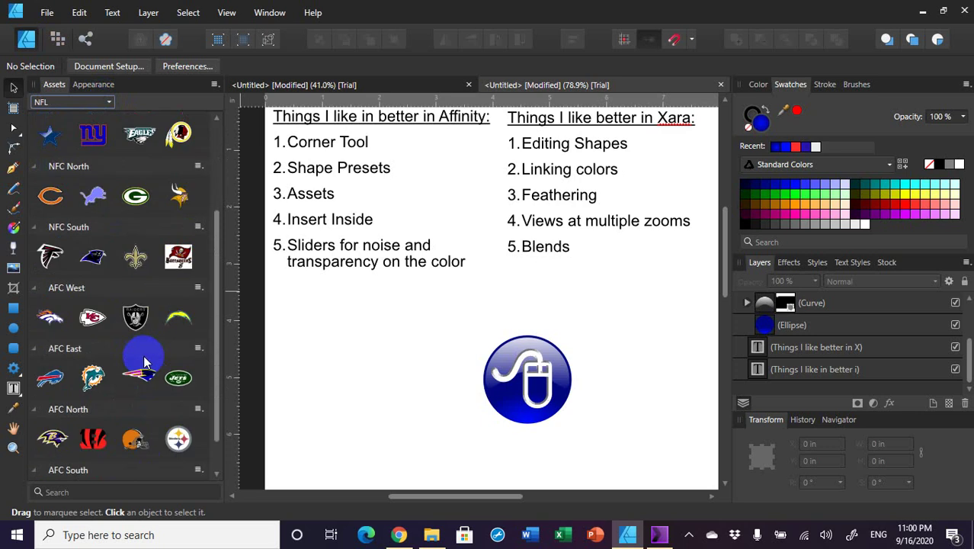
scroll(144, 362, "down", 1)
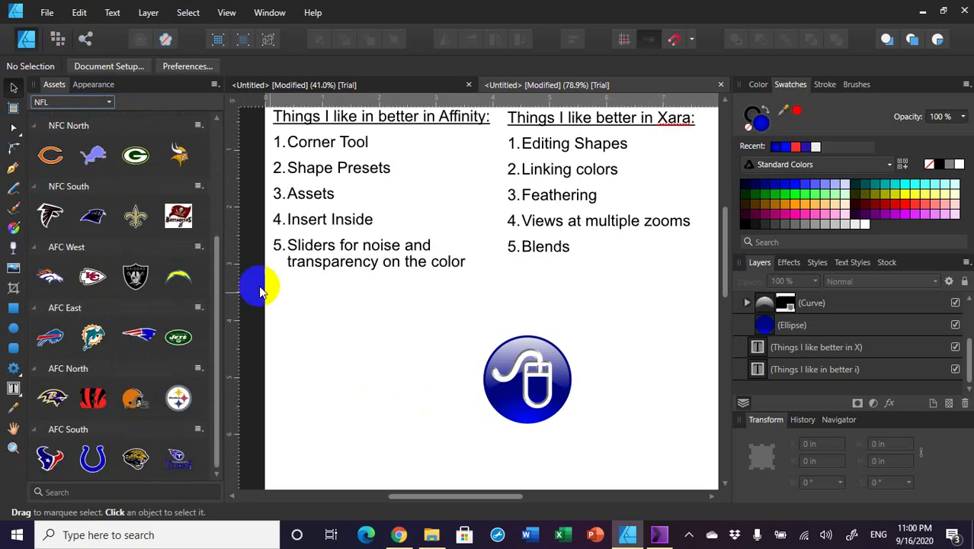
left_click_drag(82, 341, 368, 438)
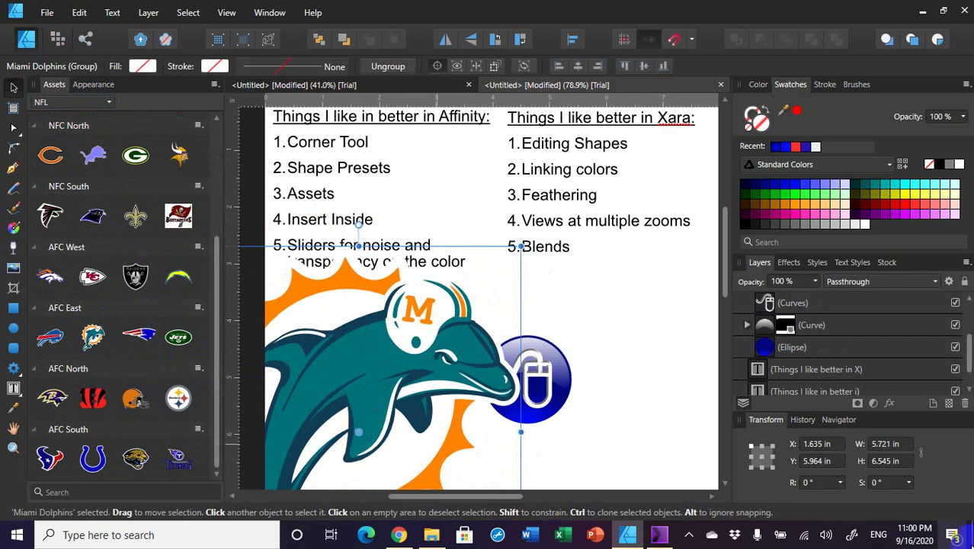
left_click_drag(423, 386, 463, 398)
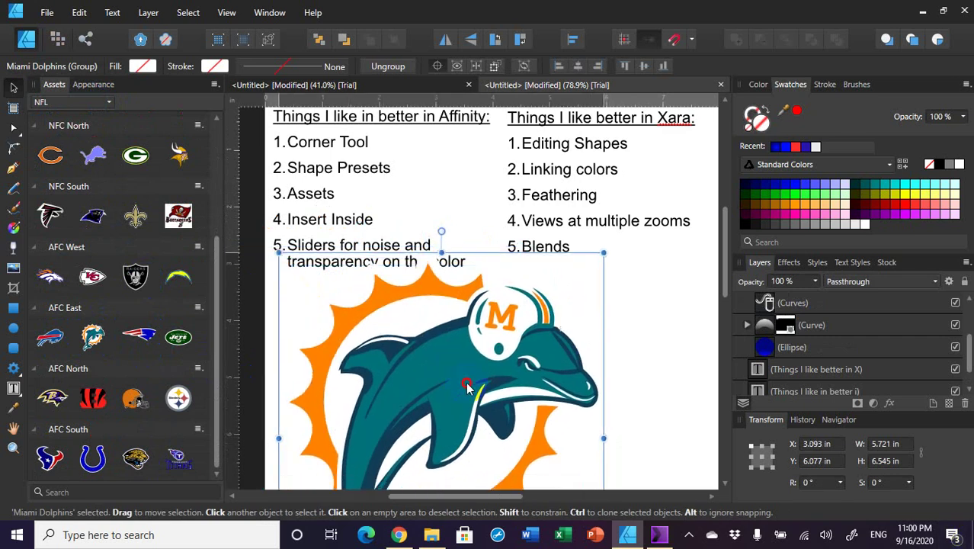
left_click_drag(600, 254, 459, 370)
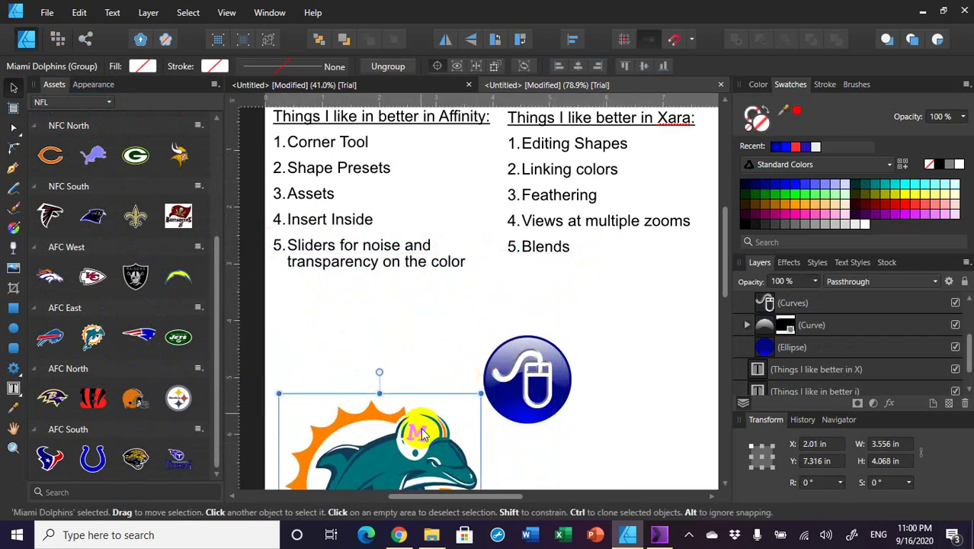
left_click_drag(402, 461, 413, 356)
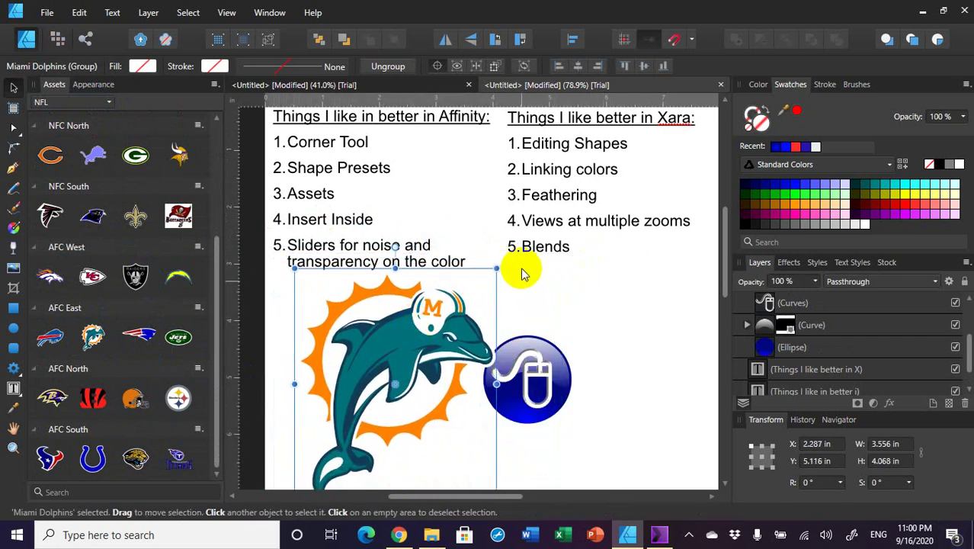
left_click_drag(496, 292, 431, 341)
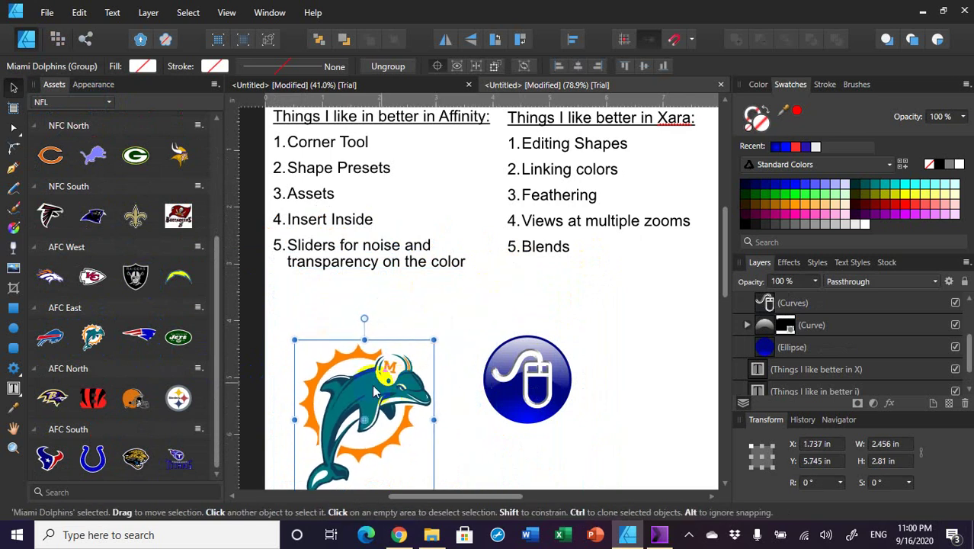
left_click_drag(375, 401, 382, 358)
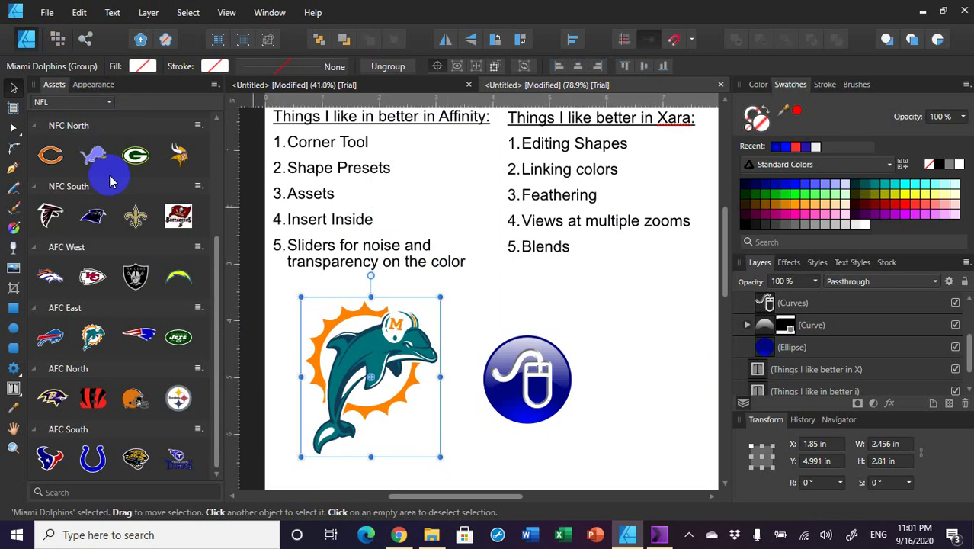
Delete the Dolphins logo and the blue mouse icon, then deselect
key("Delete")
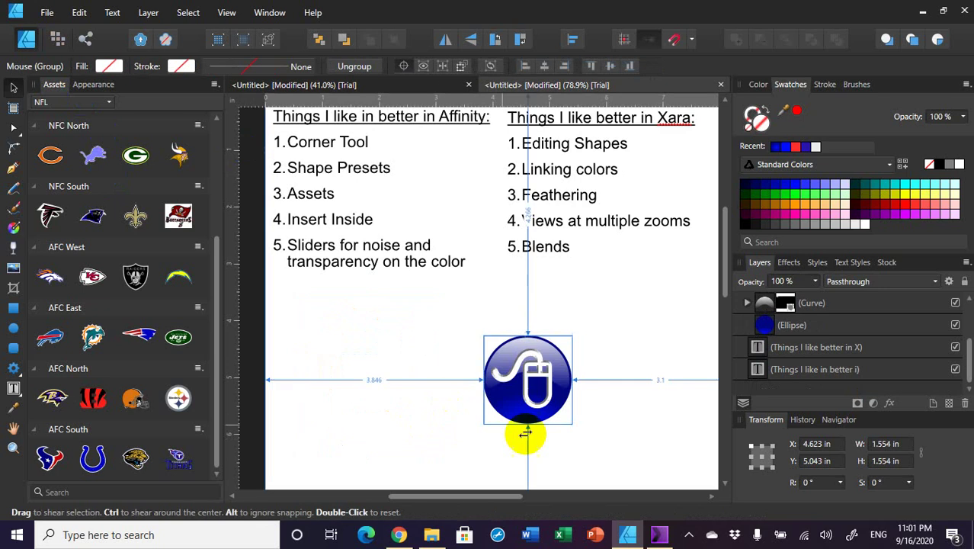
key("Delete")
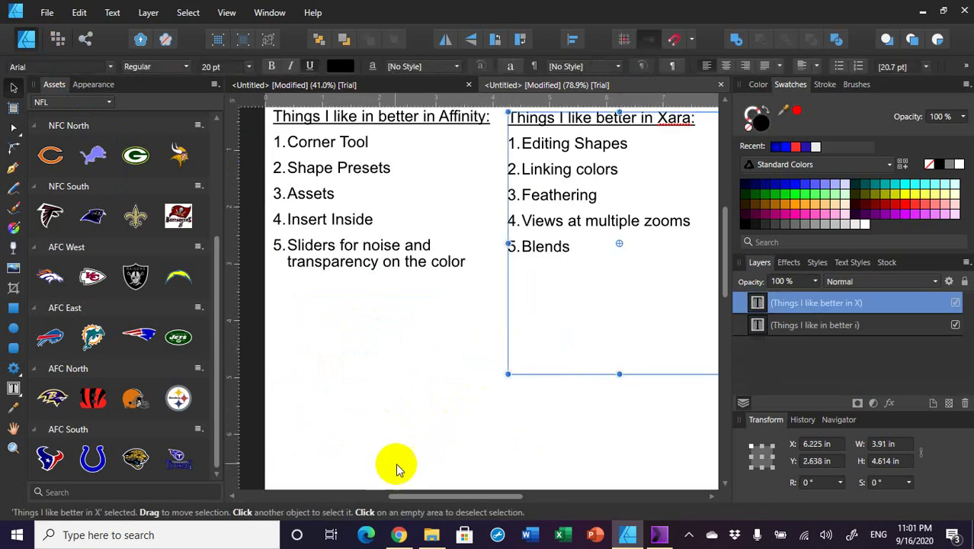
left_click(510, 467)
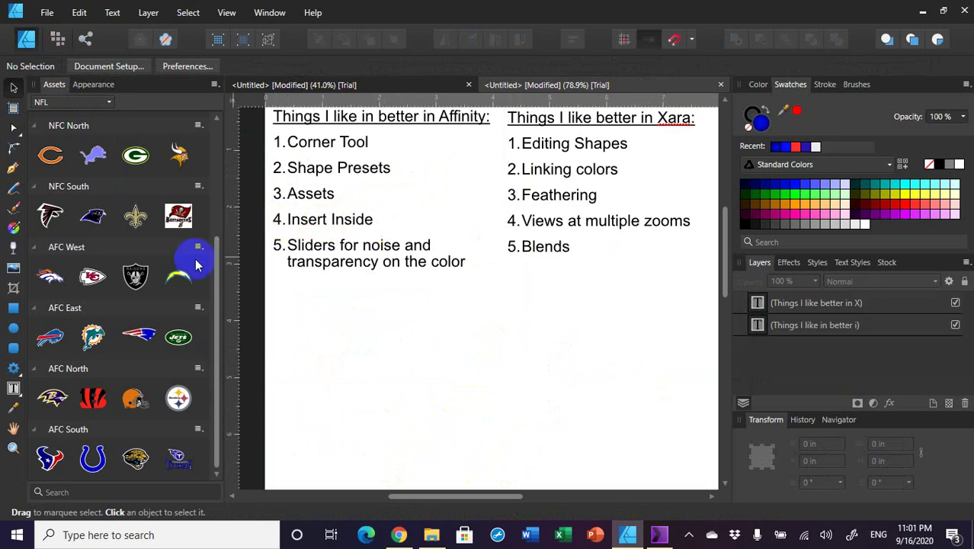
Draw a 2.036 in circle below the comparison lists with the Ellipse Tool
left_click(22, 42)
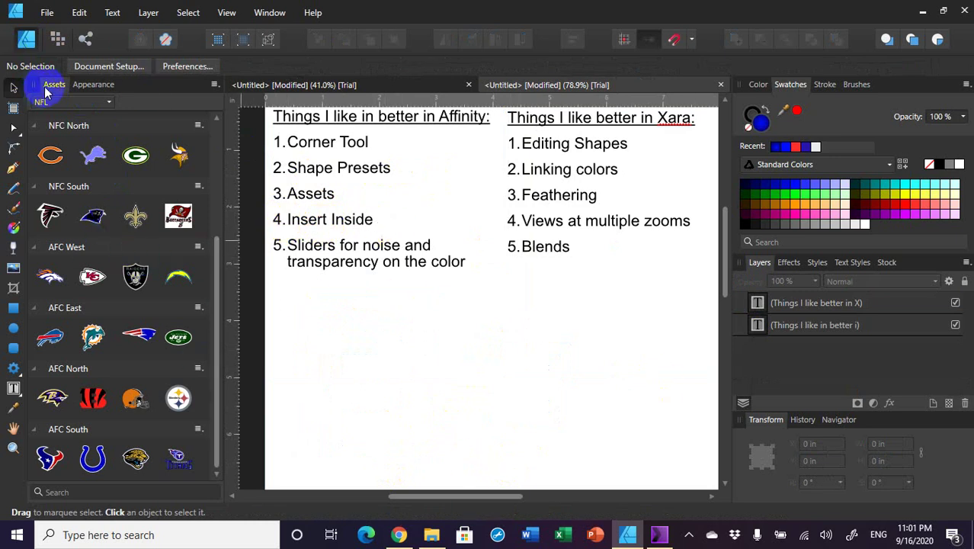
left_click(93, 85)
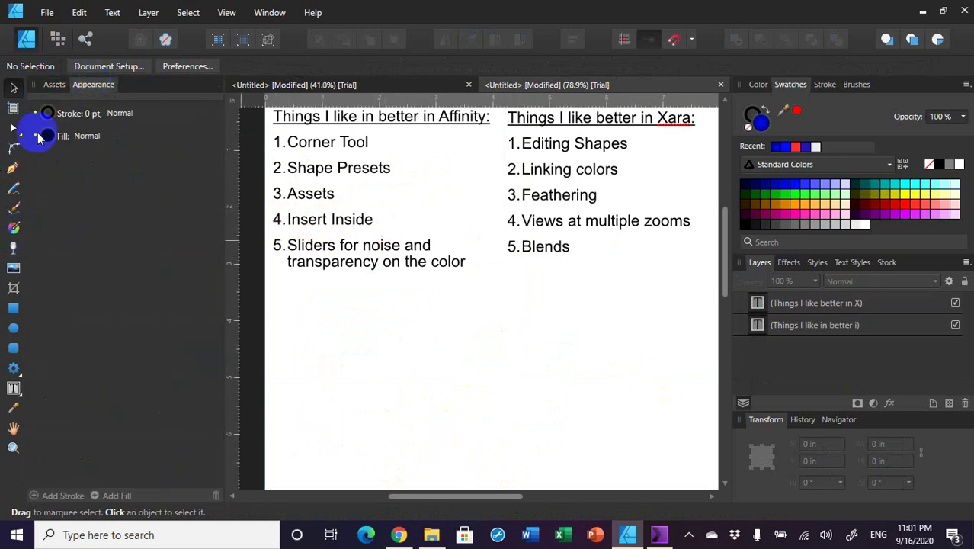
left_click(14, 327)
left_click_drag(433, 362, 574, 448)
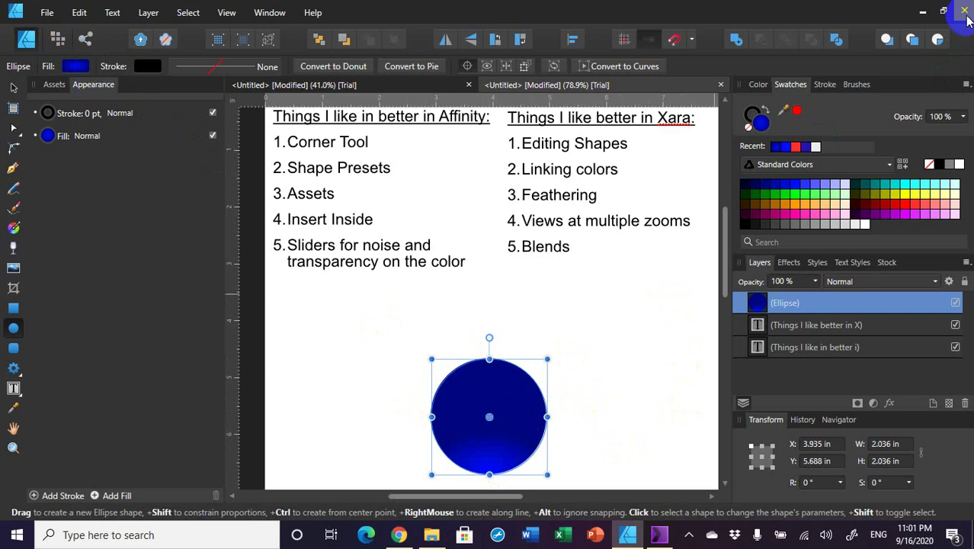
Copy the white marble preview image from Google Images and return to Affinity Designer
left_click(398, 535)
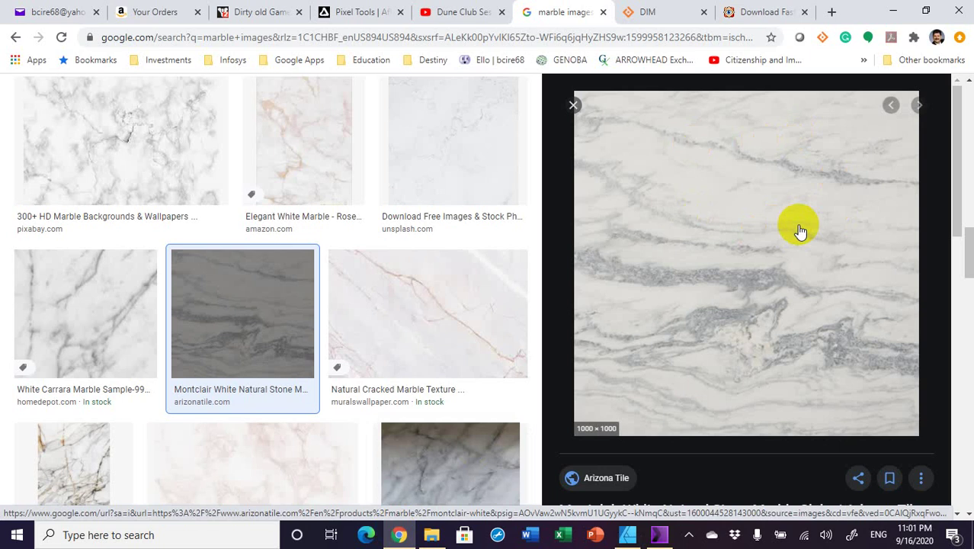
right_click(753, 219)
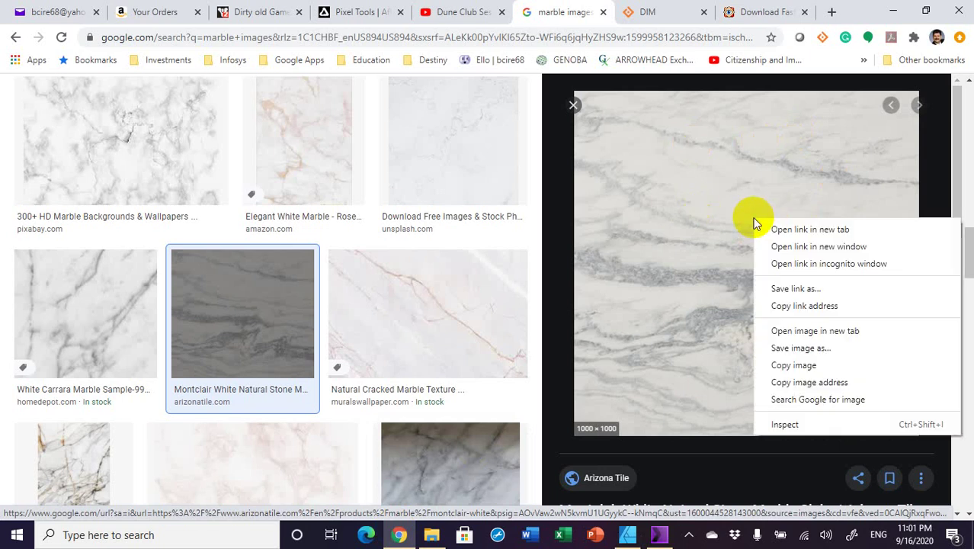
left_click(822, 365)
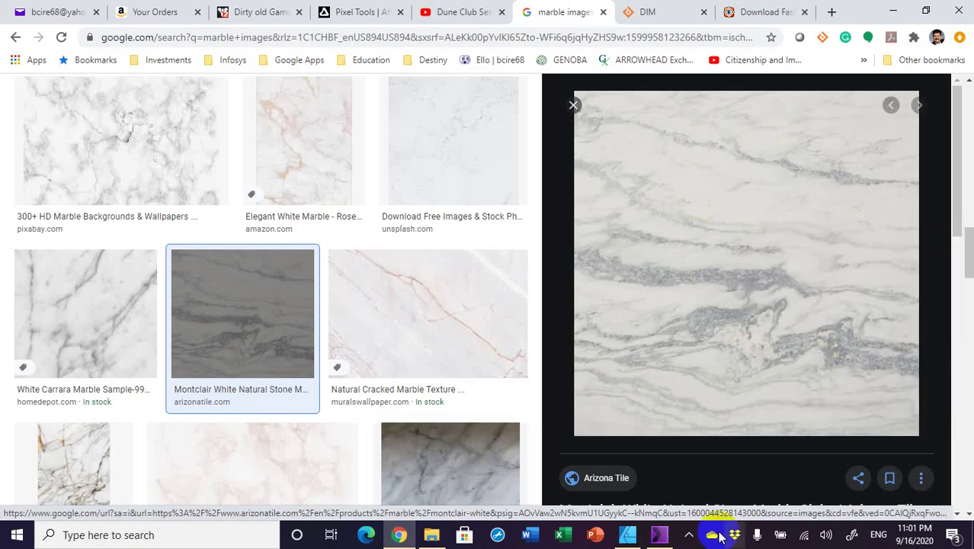
left_click(629, 536)
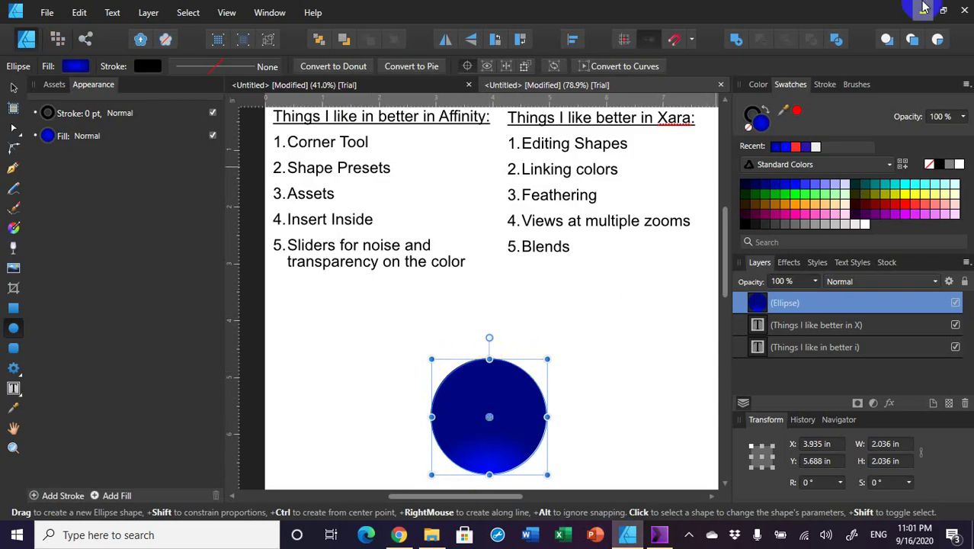
Paste the marble image inside the circle, resize it to 2.573 in and centre it
left_click(939, 41)
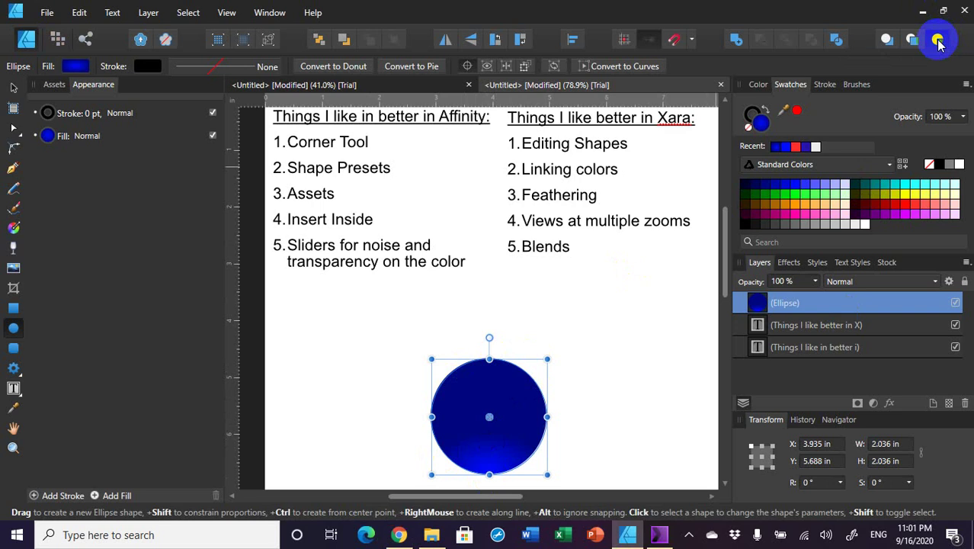
key("ctrl+v")
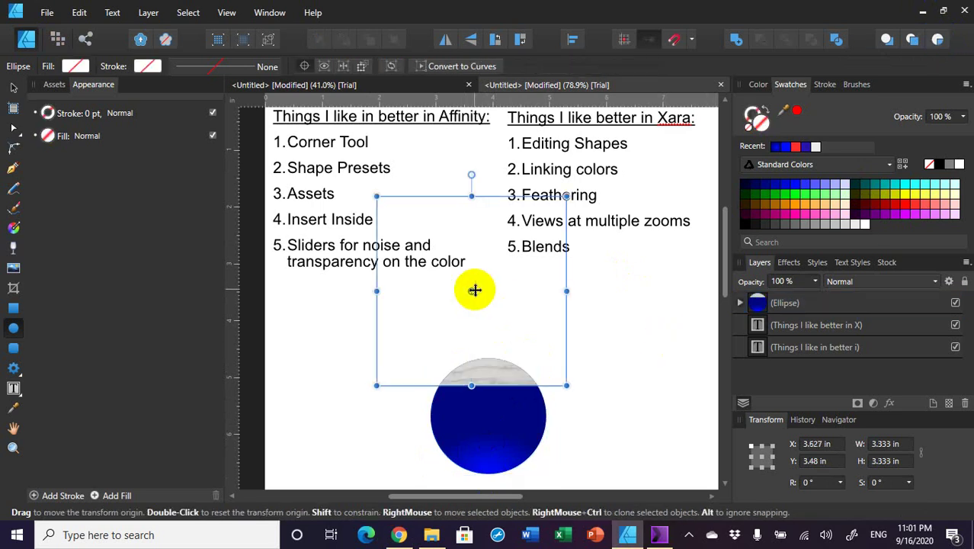
left_click(13, 87)
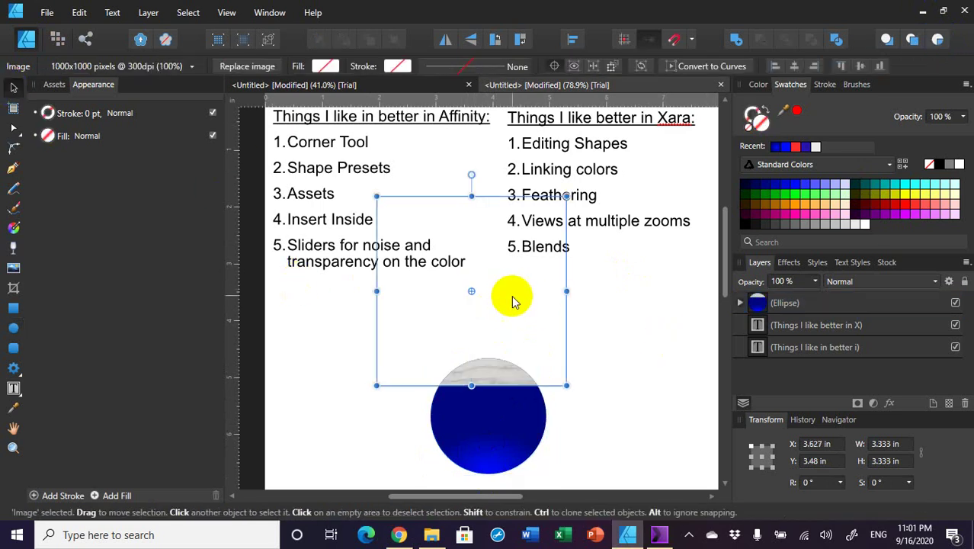
left_click_drag(512, 298, 523, 418)
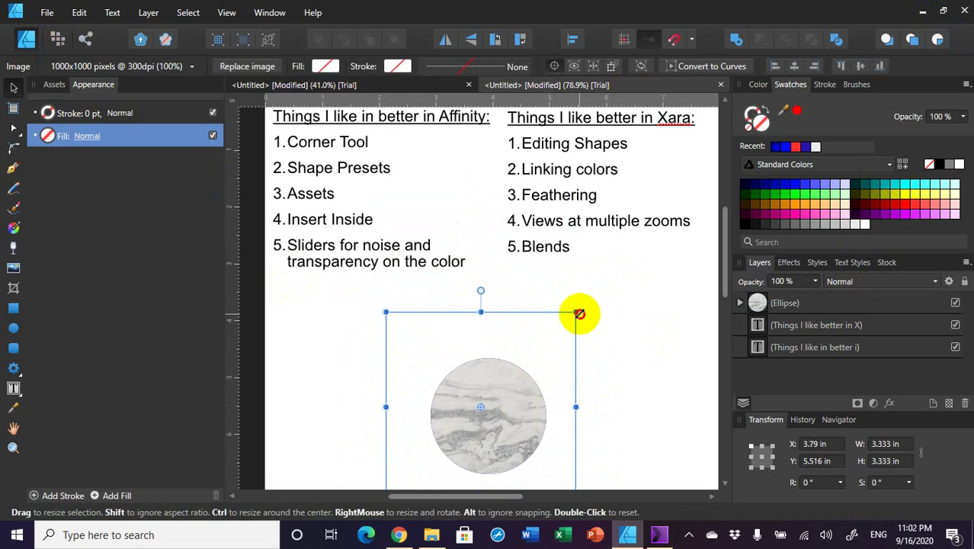
left_click_drag(577, 313, 533, 354)
left_click_drag(491, 424, 518, 415)
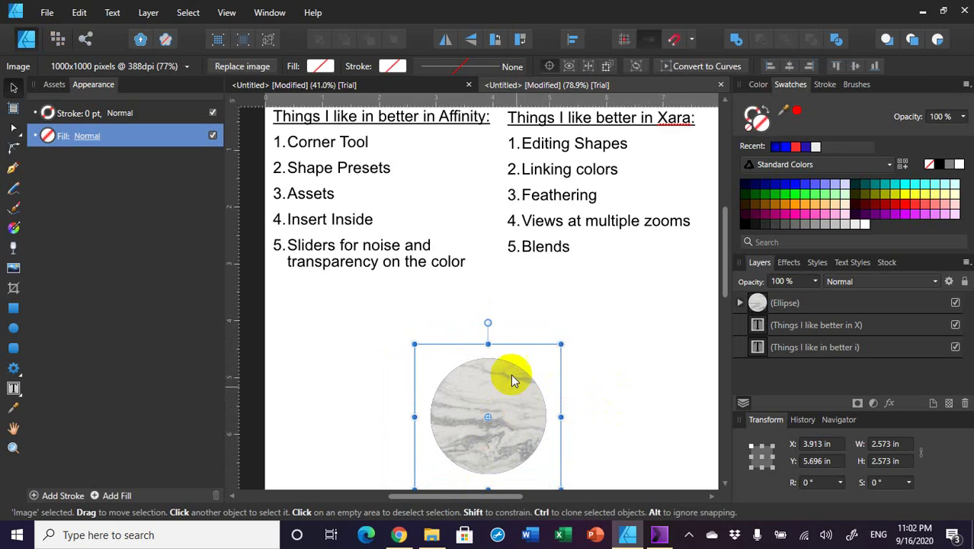
left_click(740, 304)
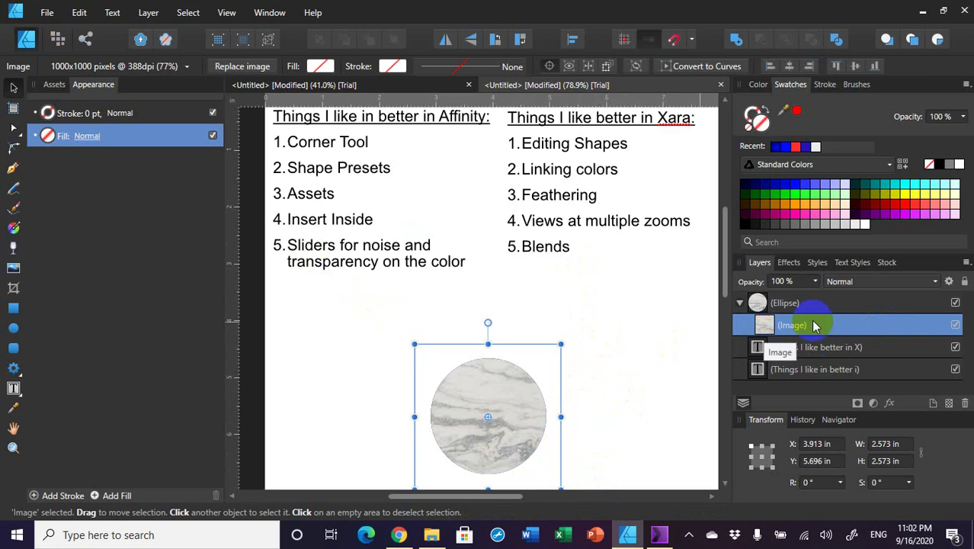
Delete the marble image and change the circle's fill type from Elliptical to Solid
key("Delete")
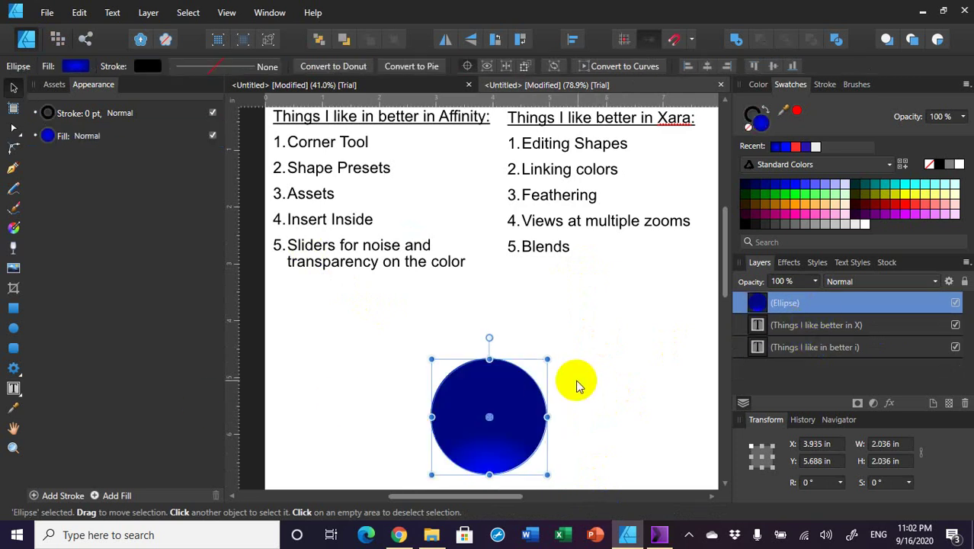
left_click(67, 67)
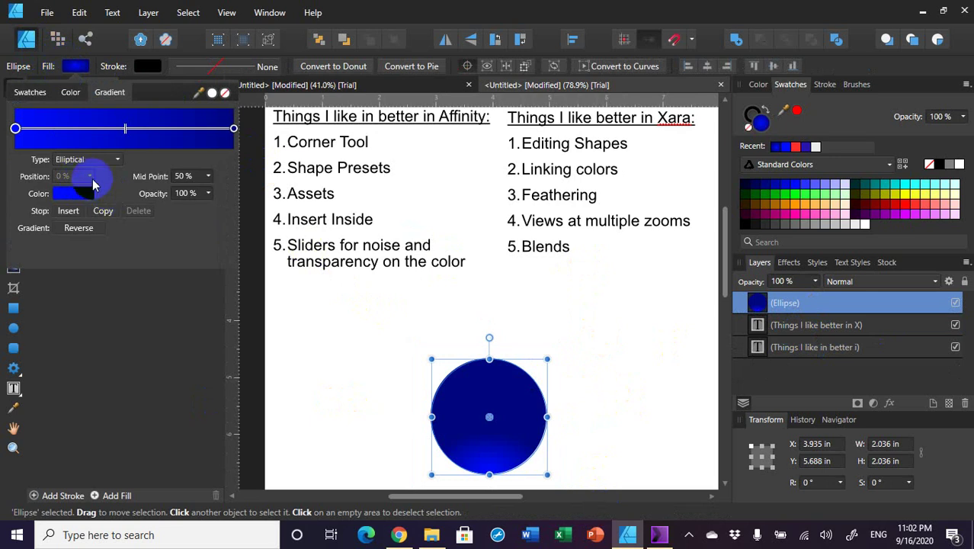
left_click(57, 303)
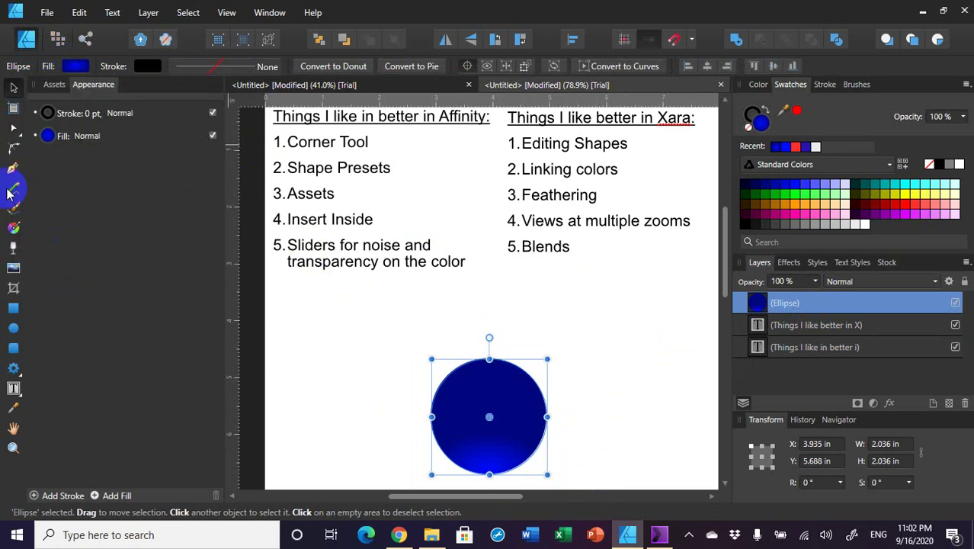
left_click(13, 227)
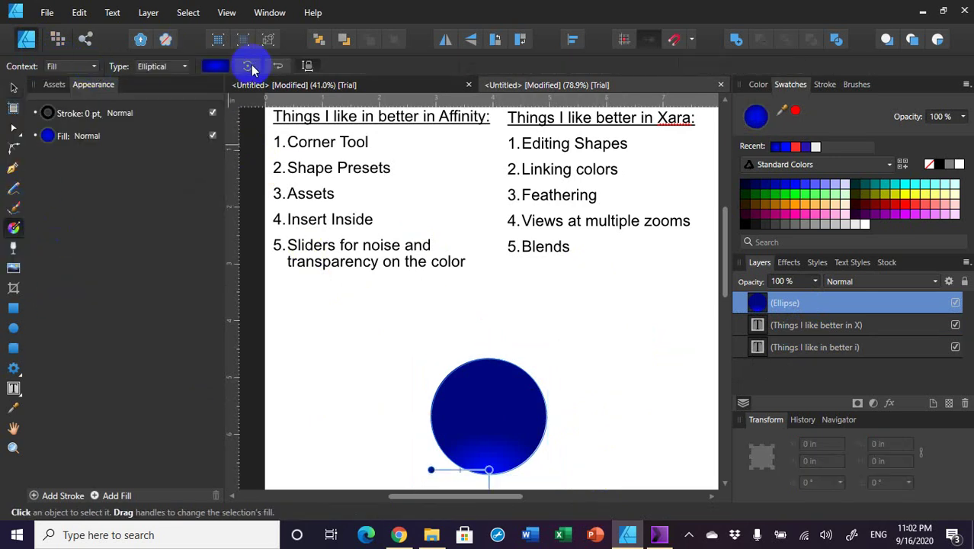
left_click(184, 67)
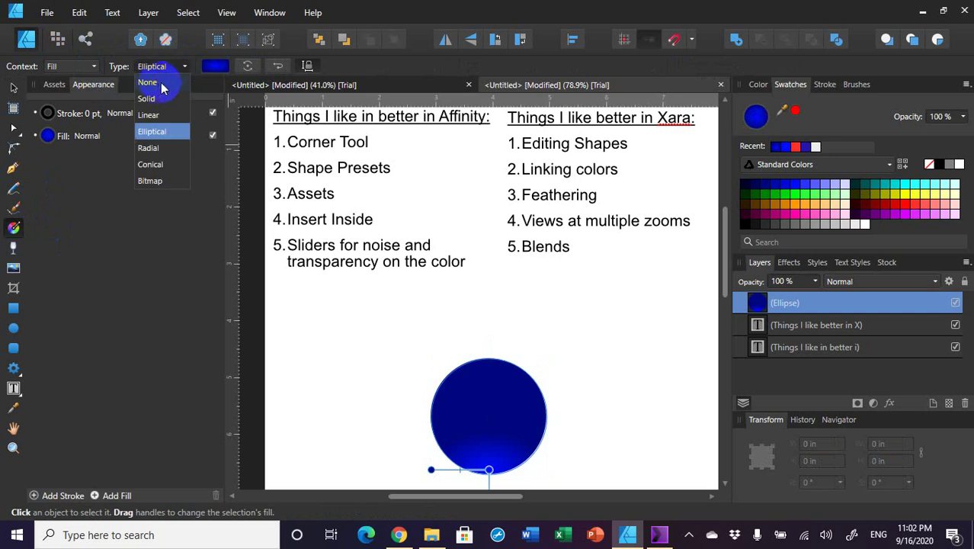
left_click(146, 98)
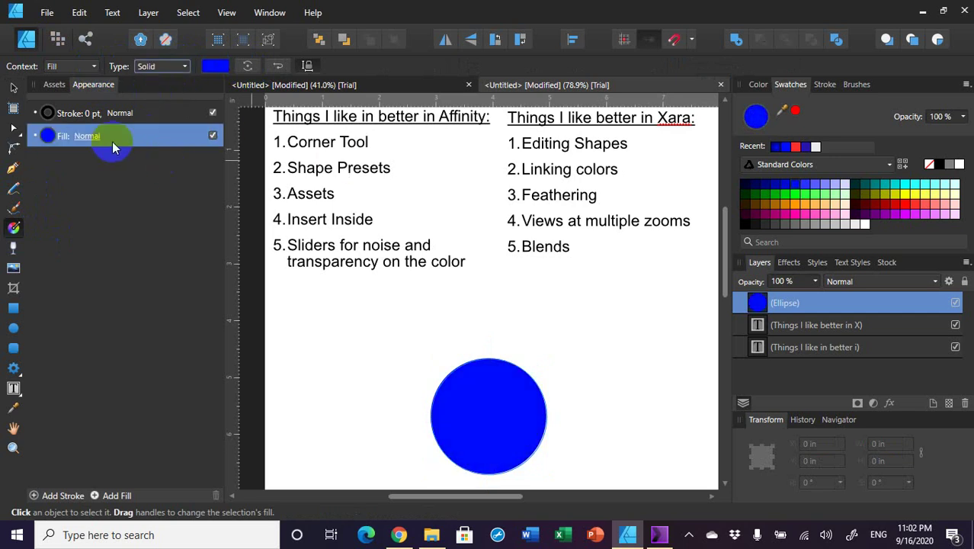
Drop the blue fill's opacity to about 46%, then push its Noise slider to maximum
left_click(217, 66)
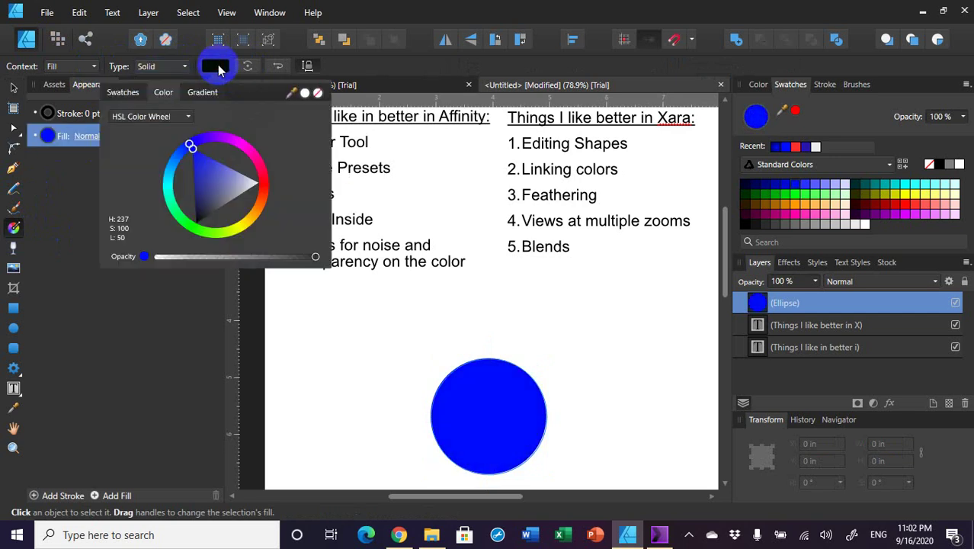
left_click(308, 256)
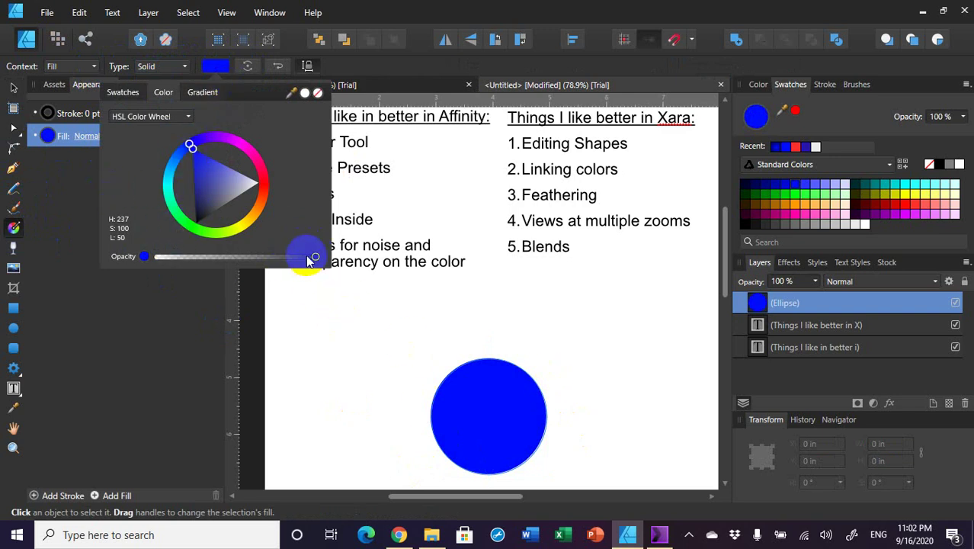
left_click_drag(317, 259, 149, 266)
left_click(144, 257)
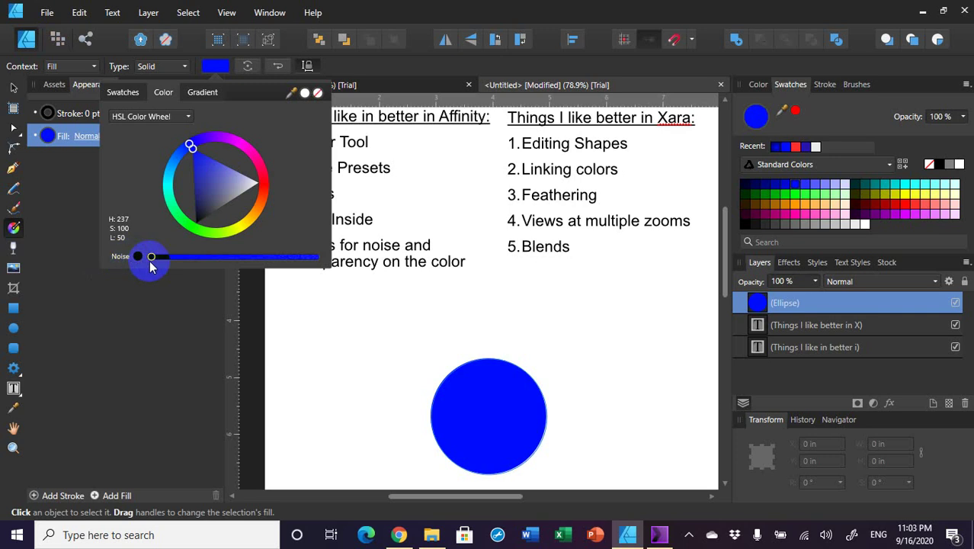
left_click(136, 258)
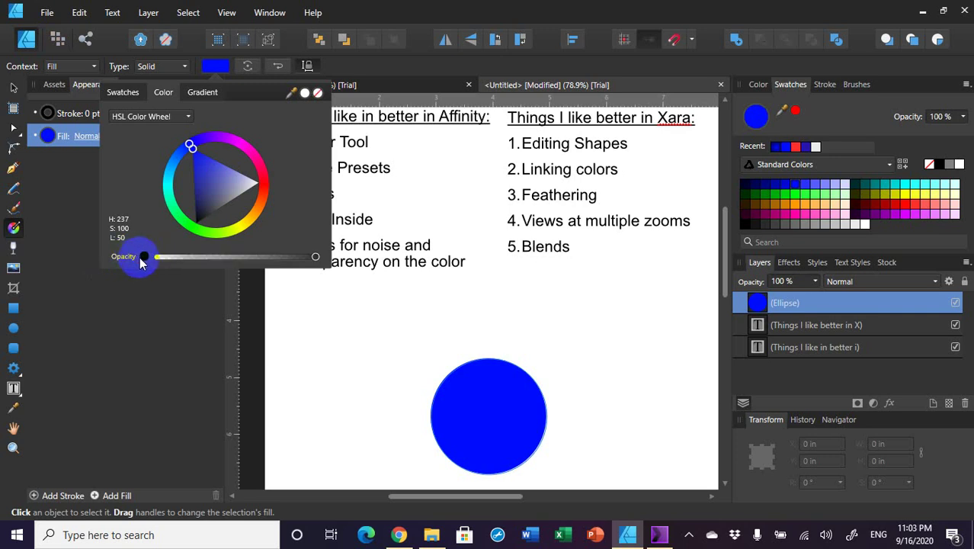
left_click(144, 257)
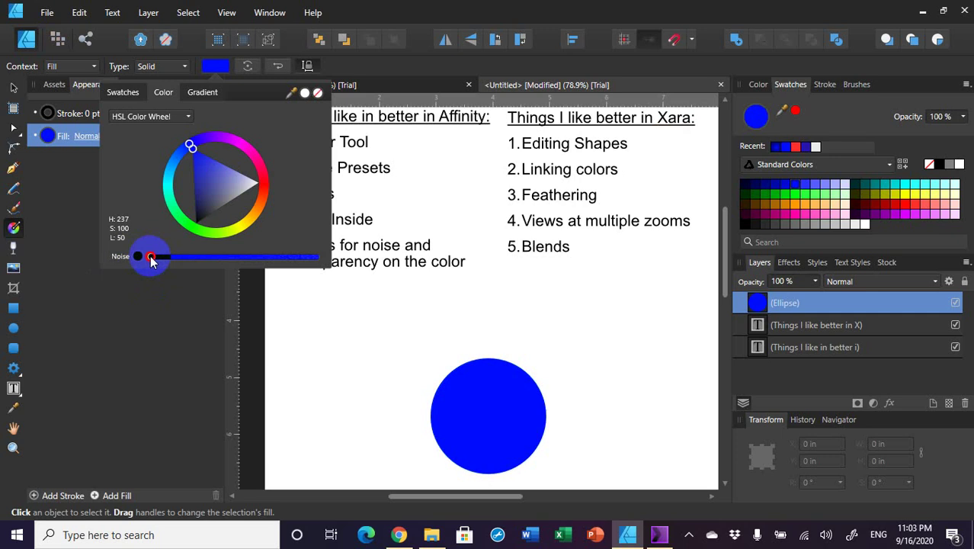
left_click_drag(152, 257, 279, 267)
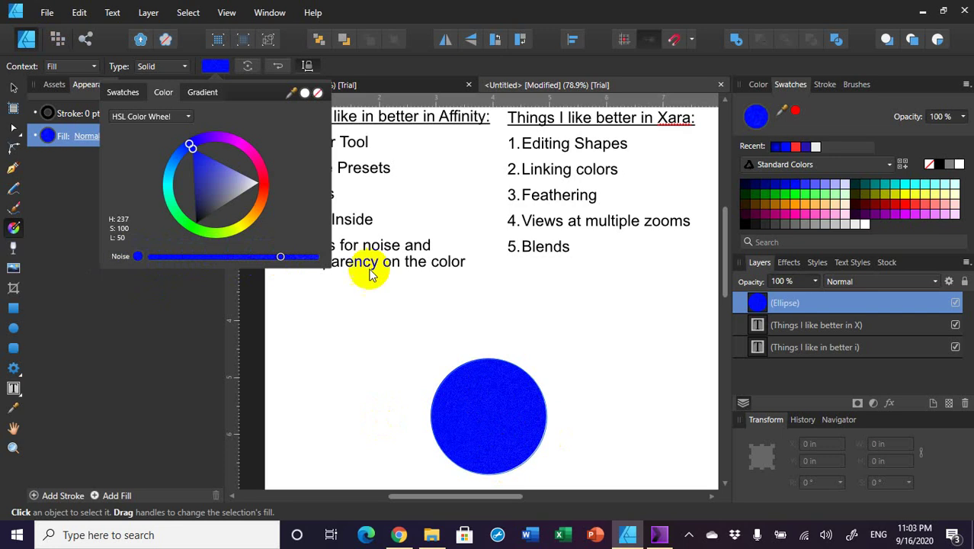
left_click_drag(282, 259, 341, 266)
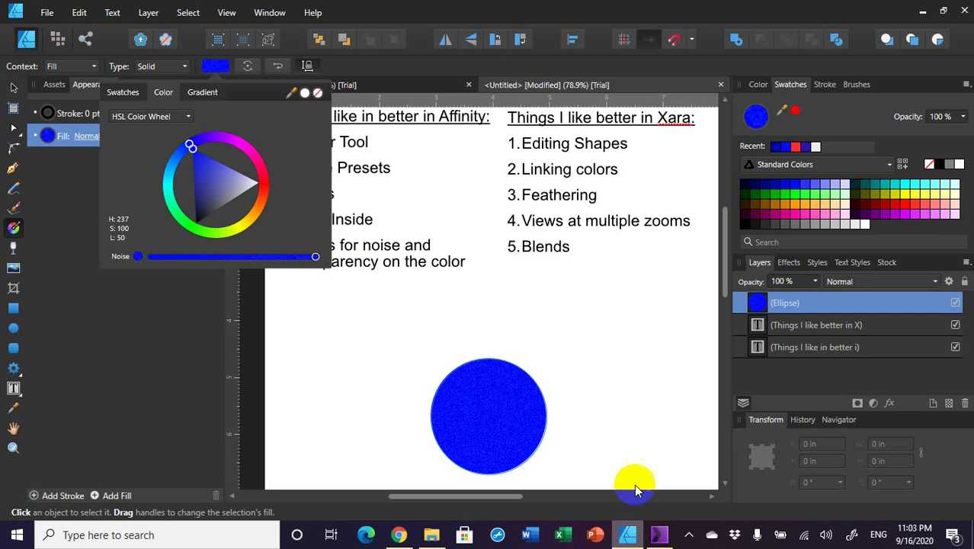
left_click_drag(496, 389, 526, 417)
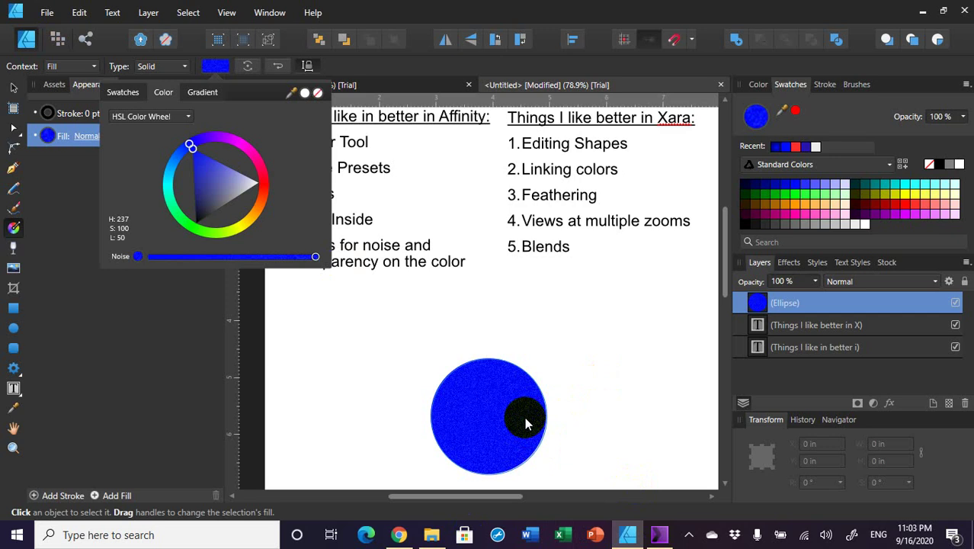
Close the colour picker and deselect the circle to view the grainy blue result
left_click(244, 344)
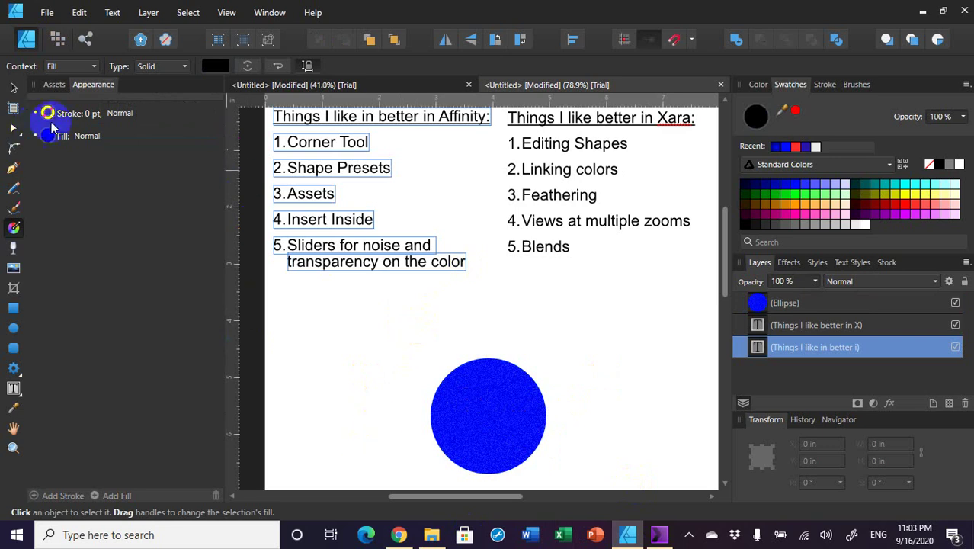
left_click(14, 88)
left_click(632, 400)
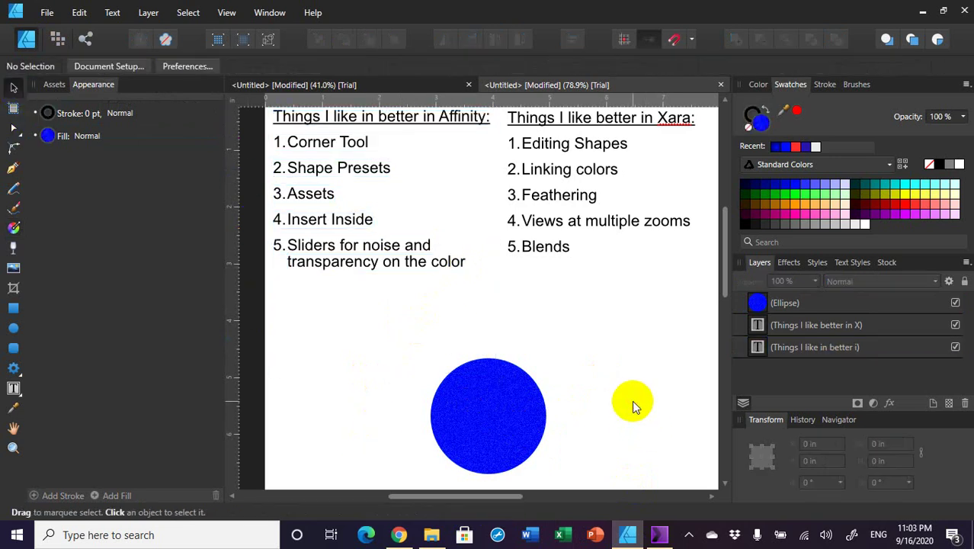